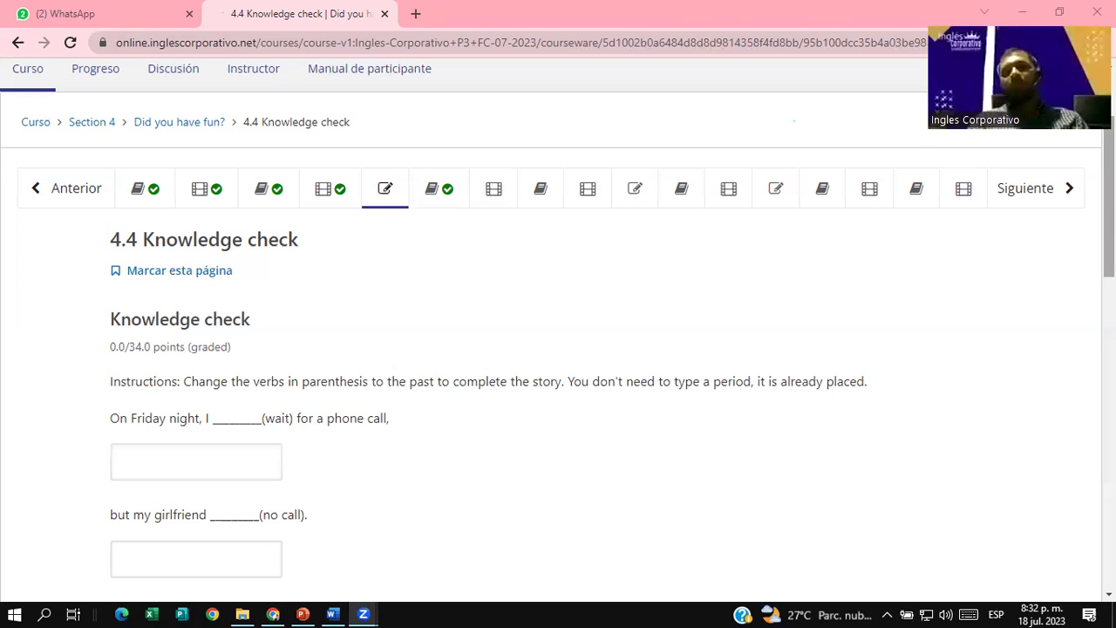
Step: Mark the Knowledge check instructions with a red freehand line running along the sentence
scroll(598, 200, down, 1)
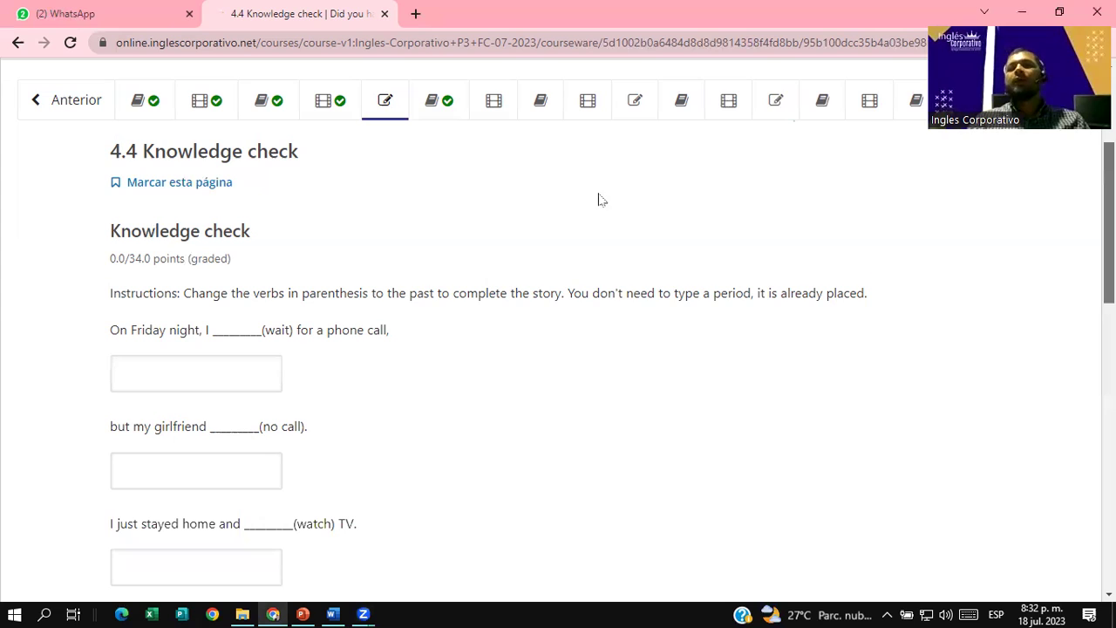
scroll(267, 270, down, 1)
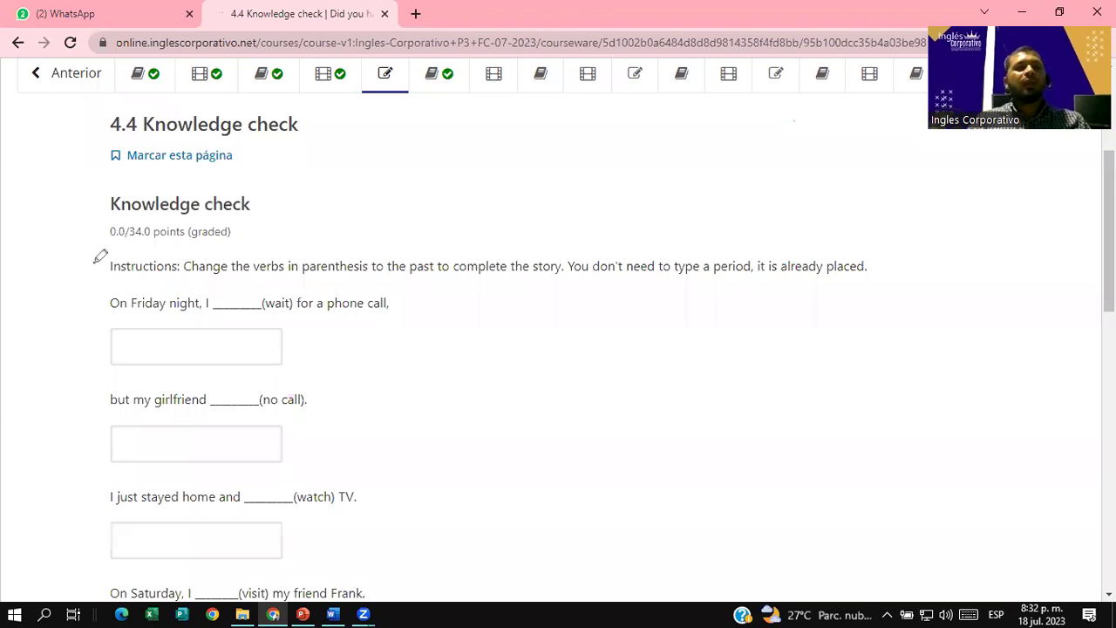
drag(91, 260, 402, 234)
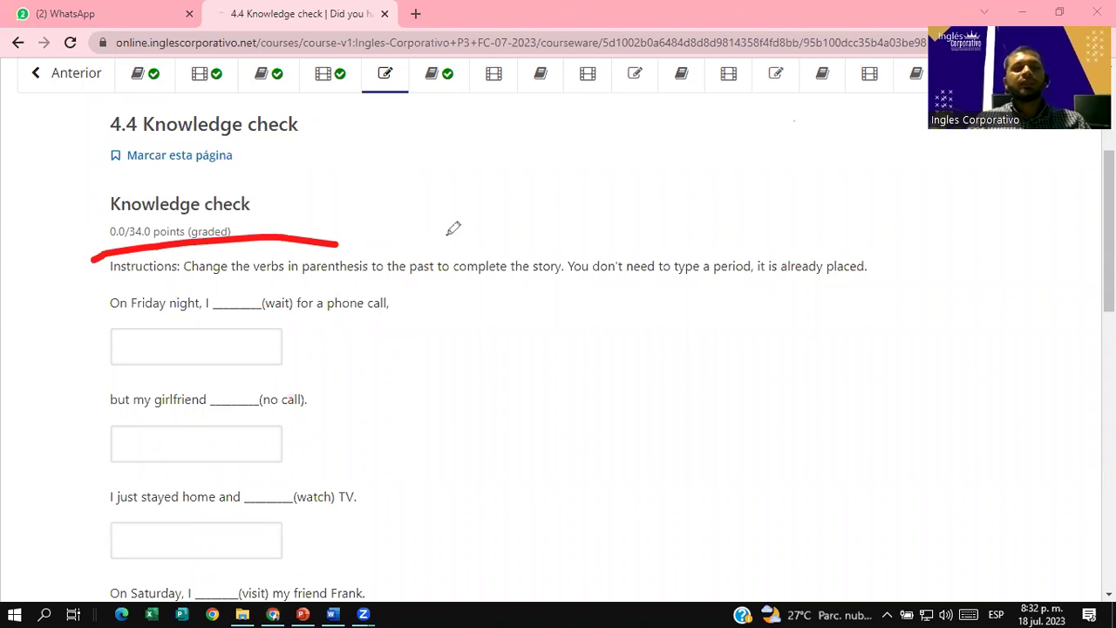
drag(604, 231, 650, 229)
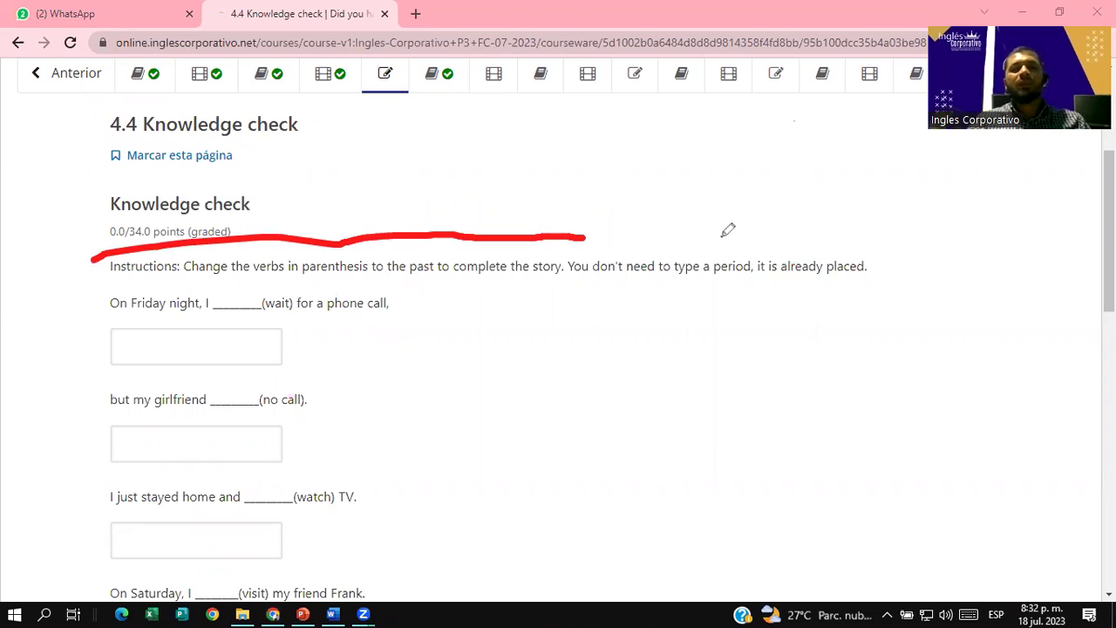
mouse_move(852, 230)
mouse_down()
mouse_move(877, 242)
mouse_move(878, 276)
mouse_up()
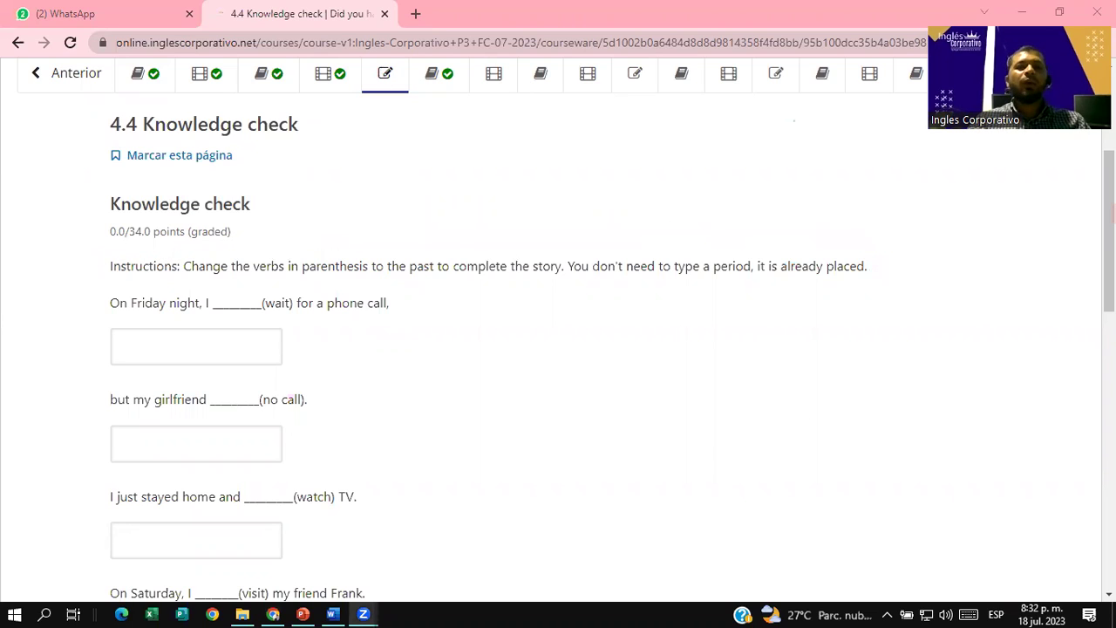
Step: Fill in the first two blanks of the story with "waited" for (wait) and "did not call" for (no call)
scroll(593, 199, down, 1)
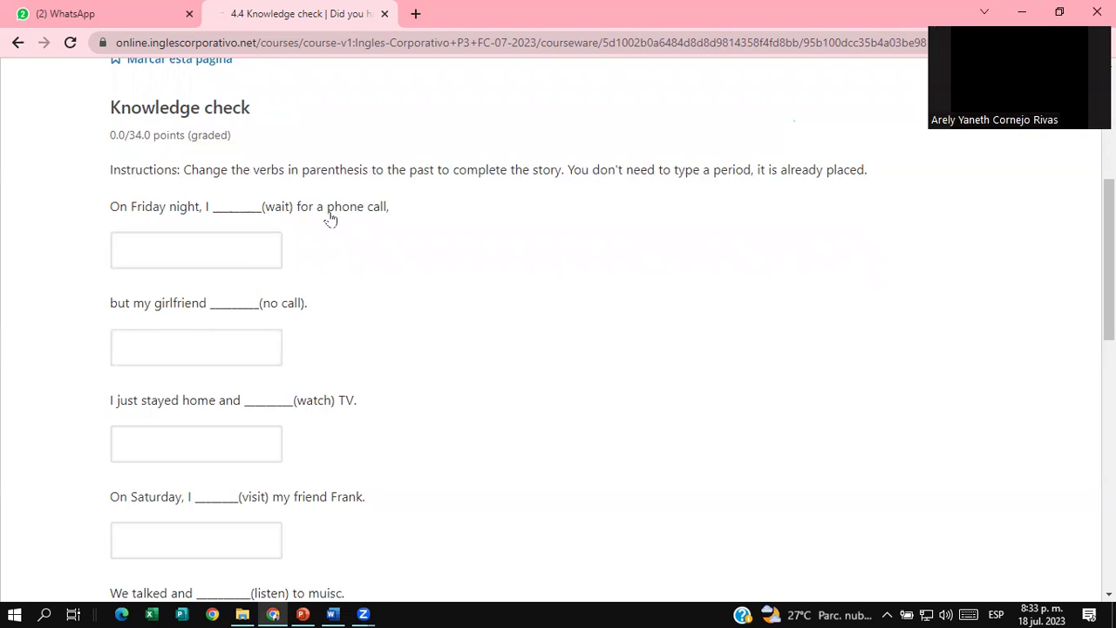
click(248, 248)
click(248, 247)
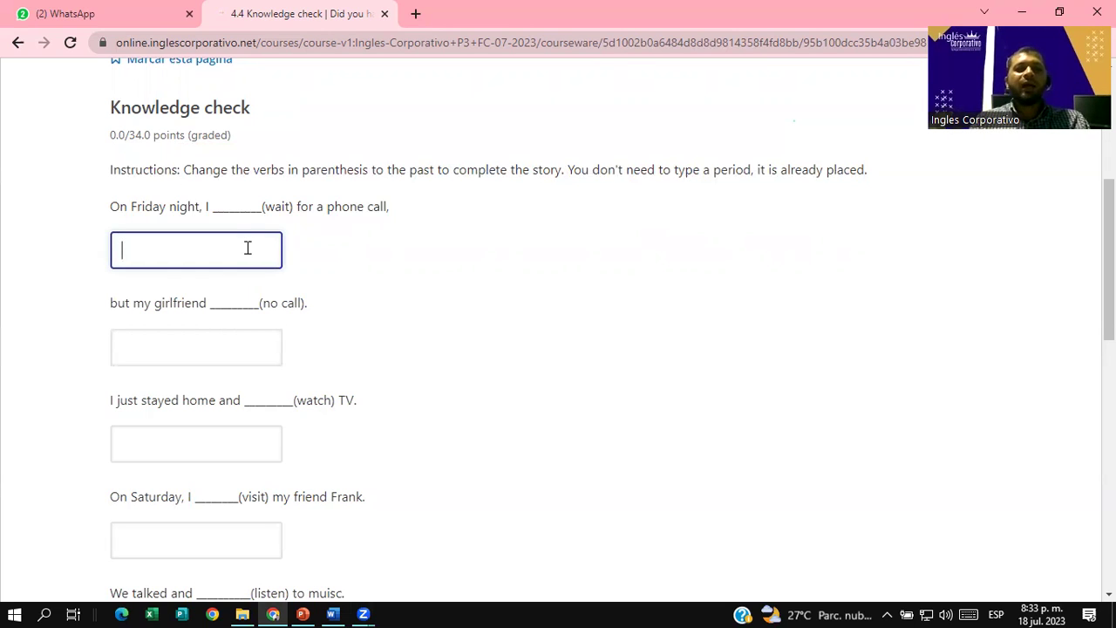
text(waited)
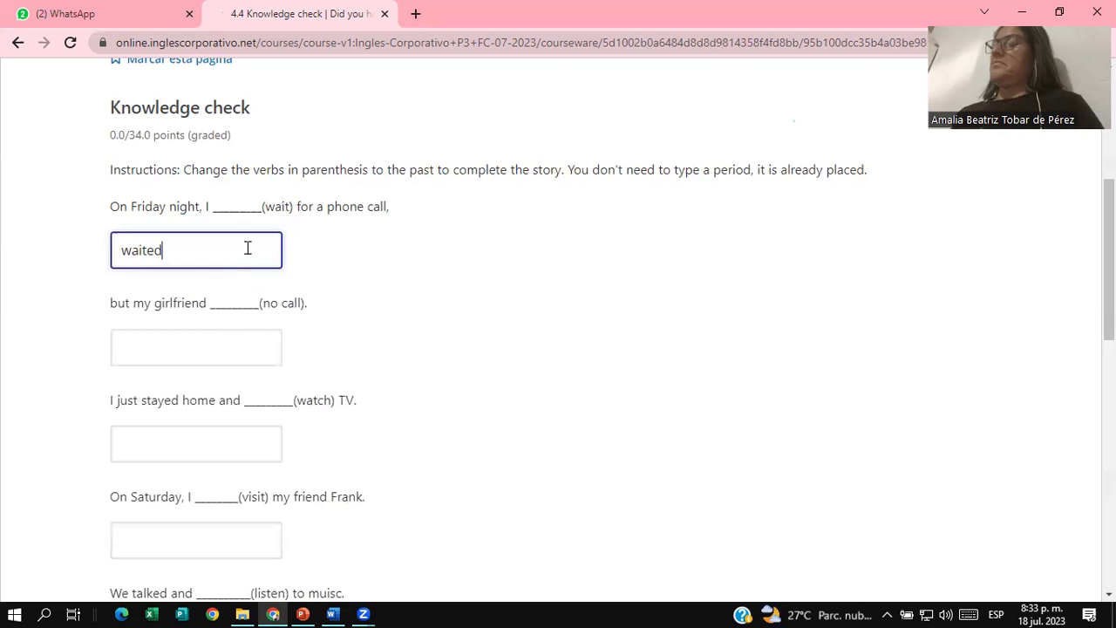
click(221, 348)
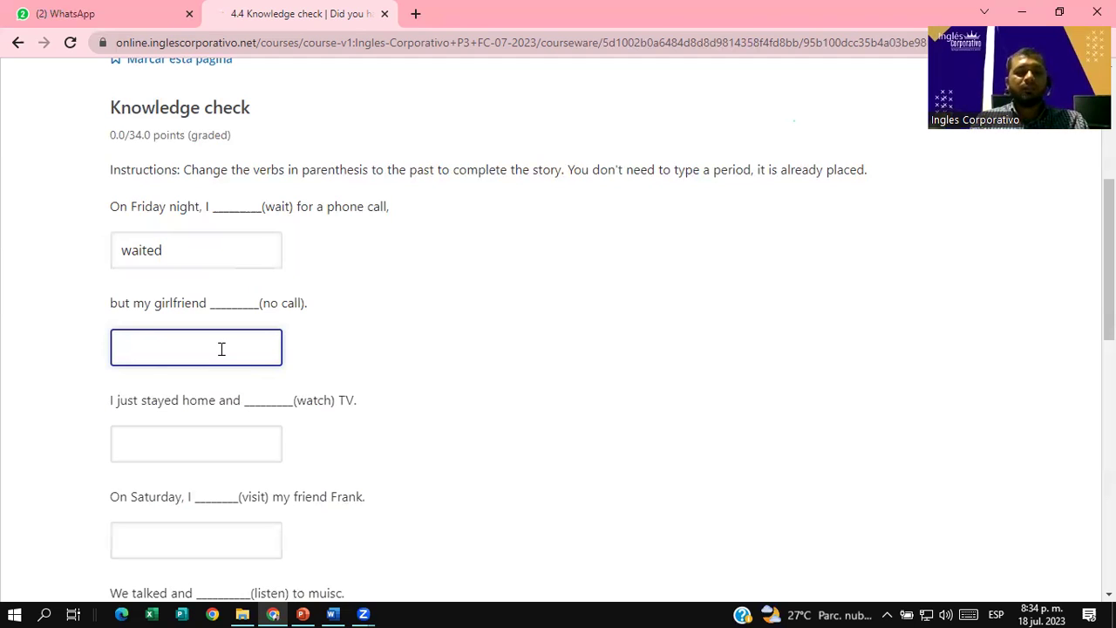
text(did not)
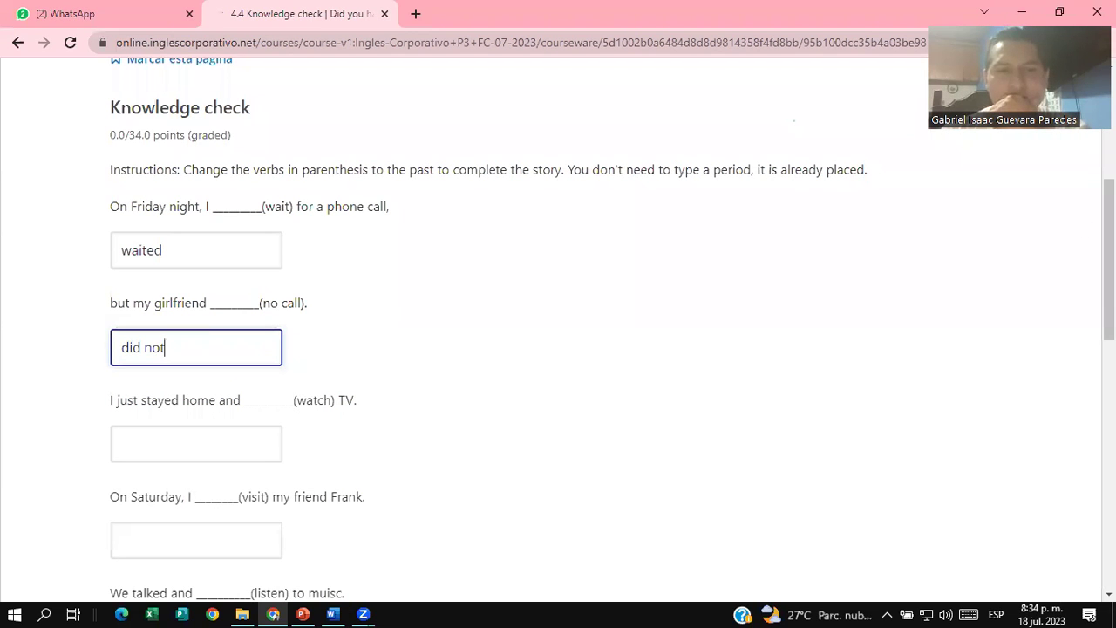
scroll(601, 290, down, 2)
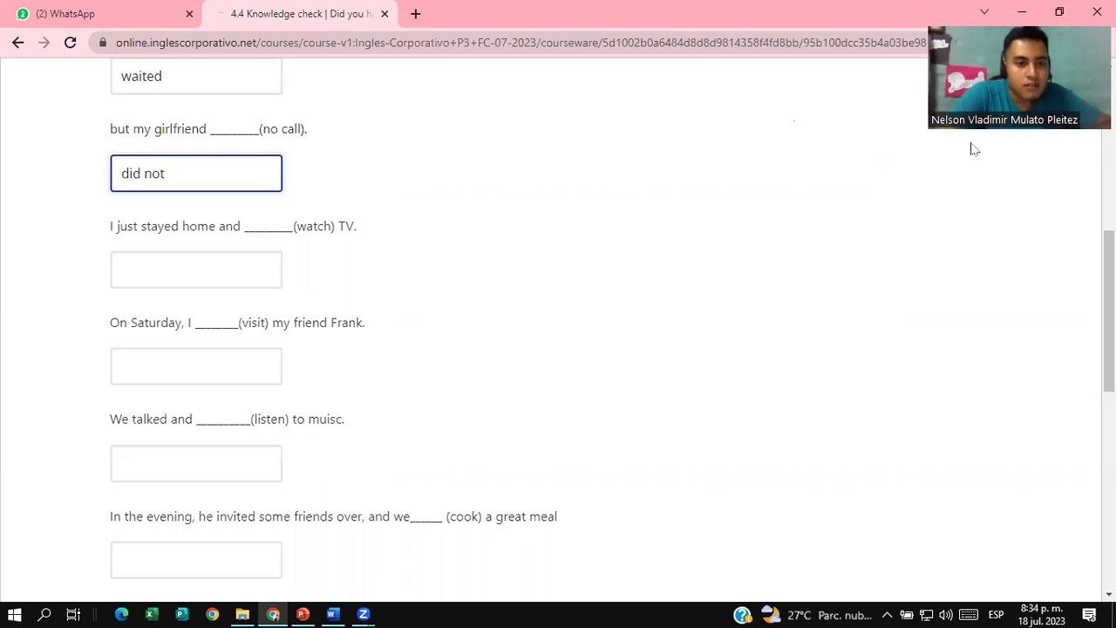
text(call)
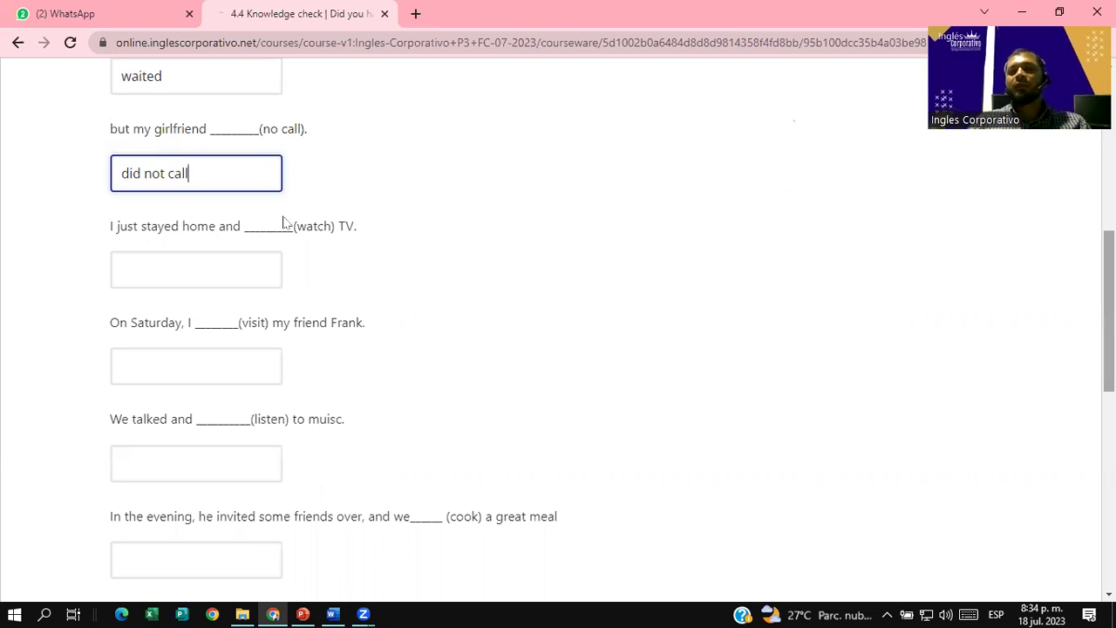
Step: Answer the (watch) blank with "watchet TV" and the (visit) blank with "visited"
click(213, 268)
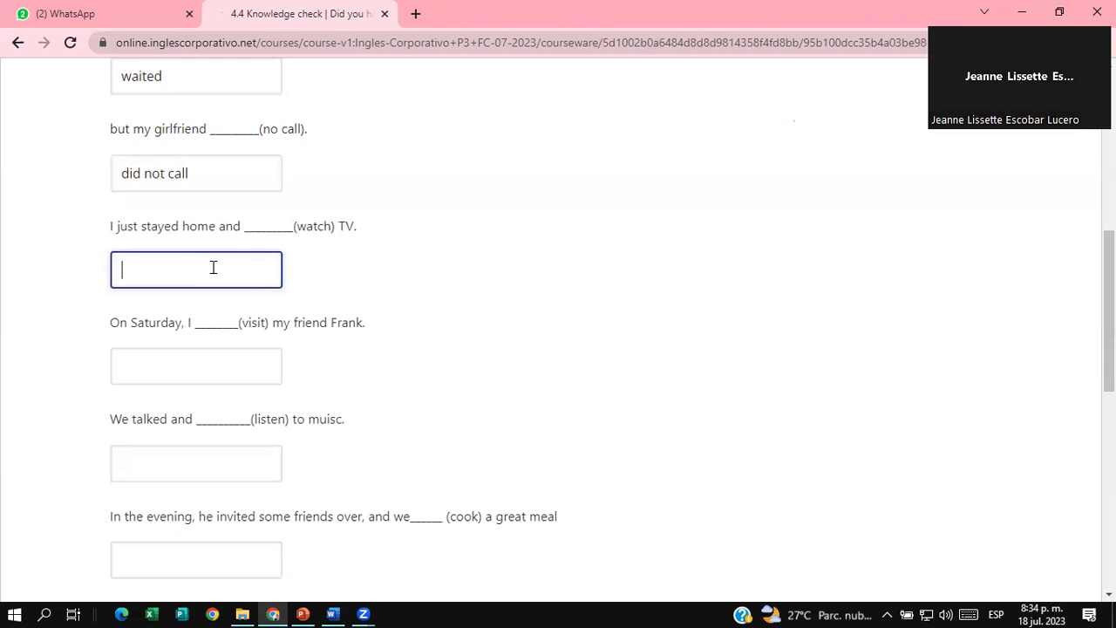
text(watchet TV)
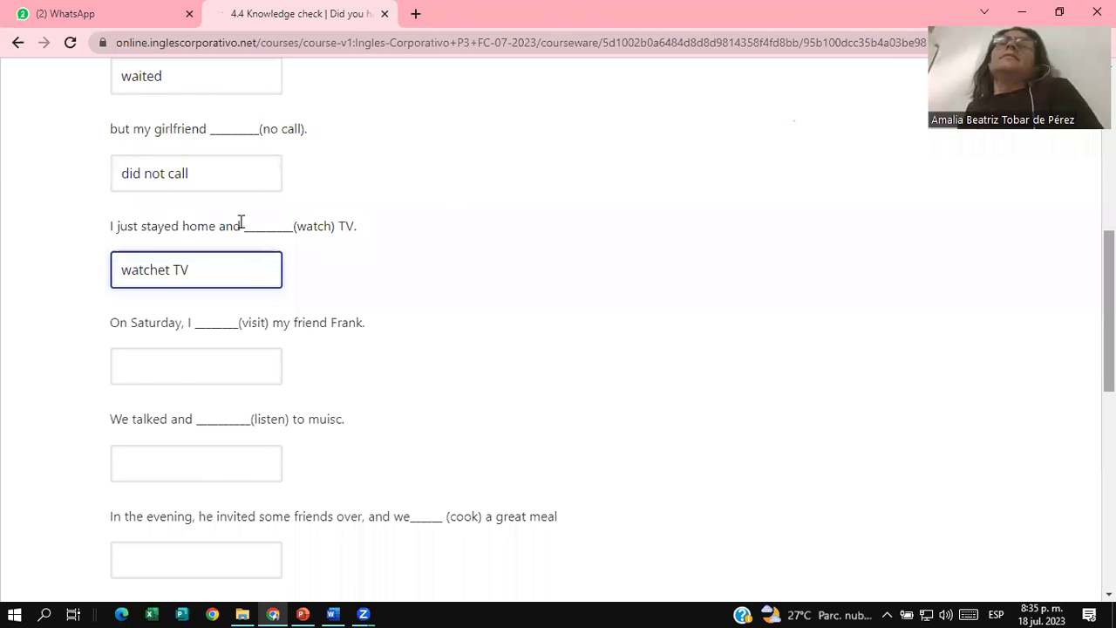
scroll(203, 237, down, 2)
click(203, 237)
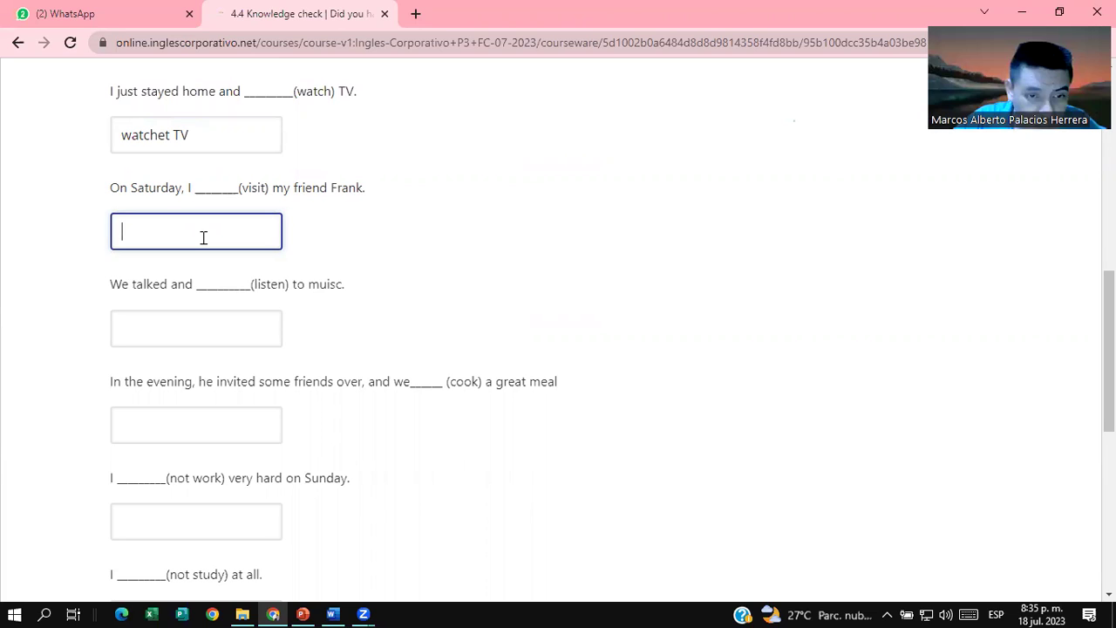
text(VIS)
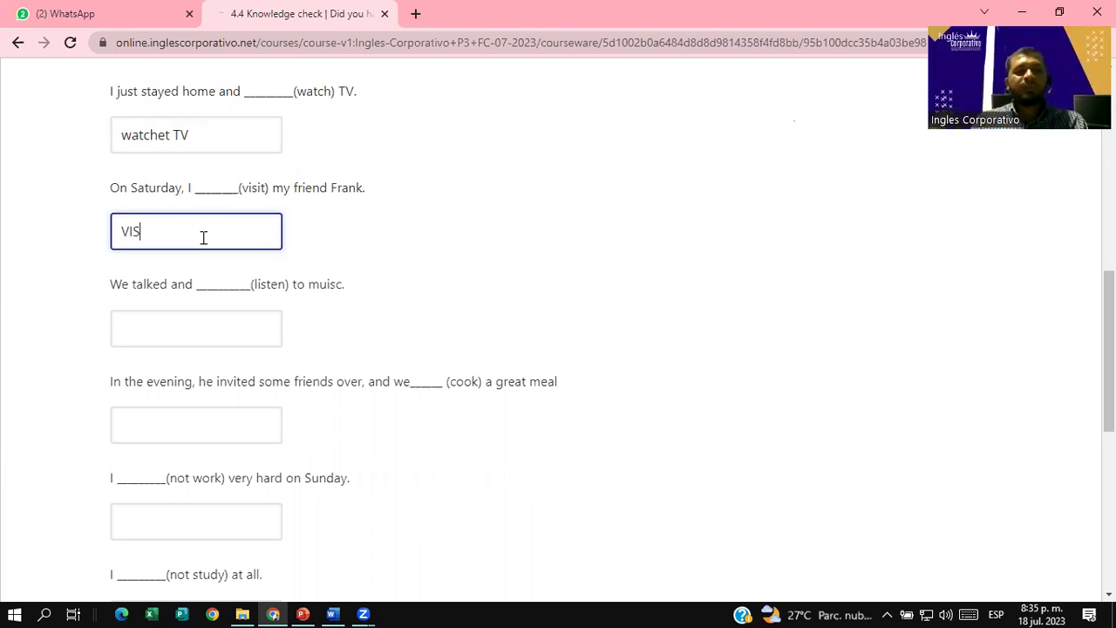
key(BackSpace)
key(BackSpace)
key(BackSpace)
text(visited)
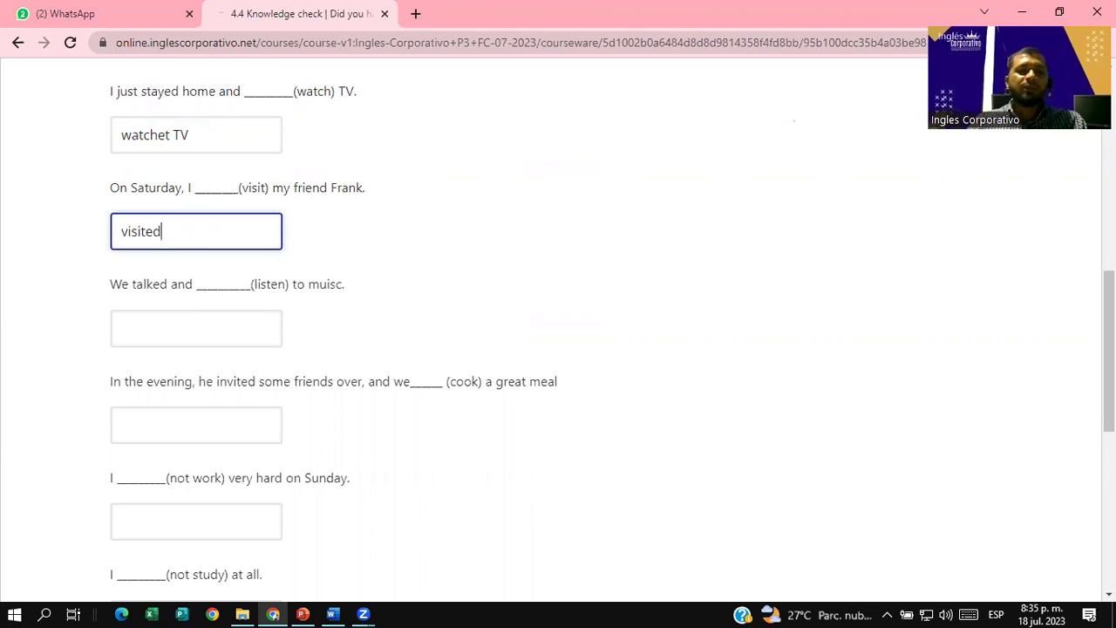
Step: Enter "listened" as the past form for the (listen) blank
key(Tab)
scroll(558, 332, up, 3)
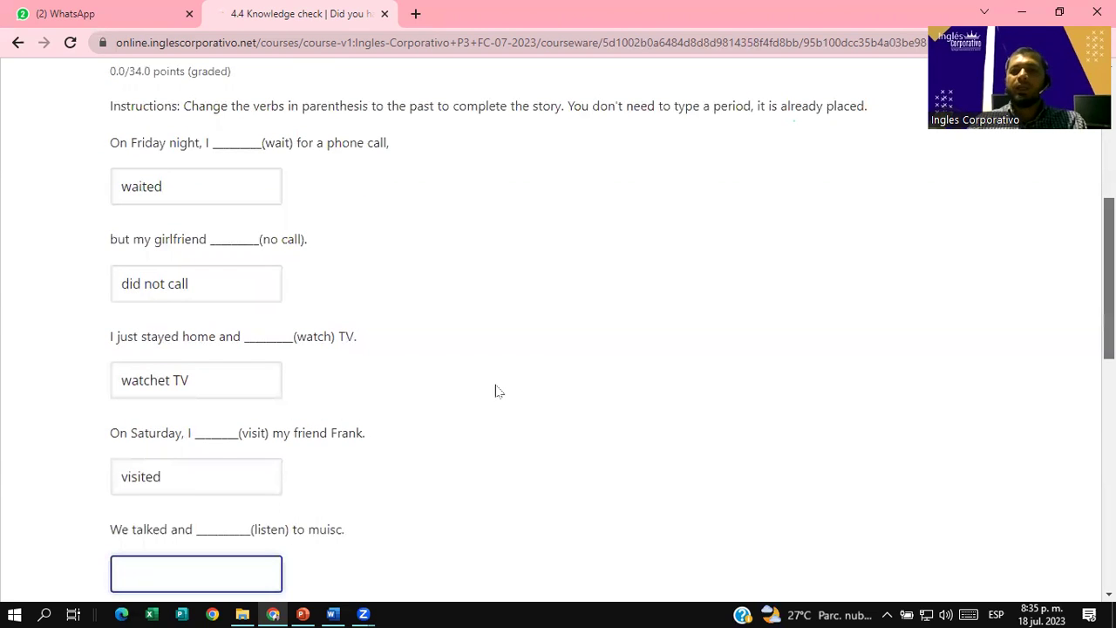
scroll(157, 357, down, 3)
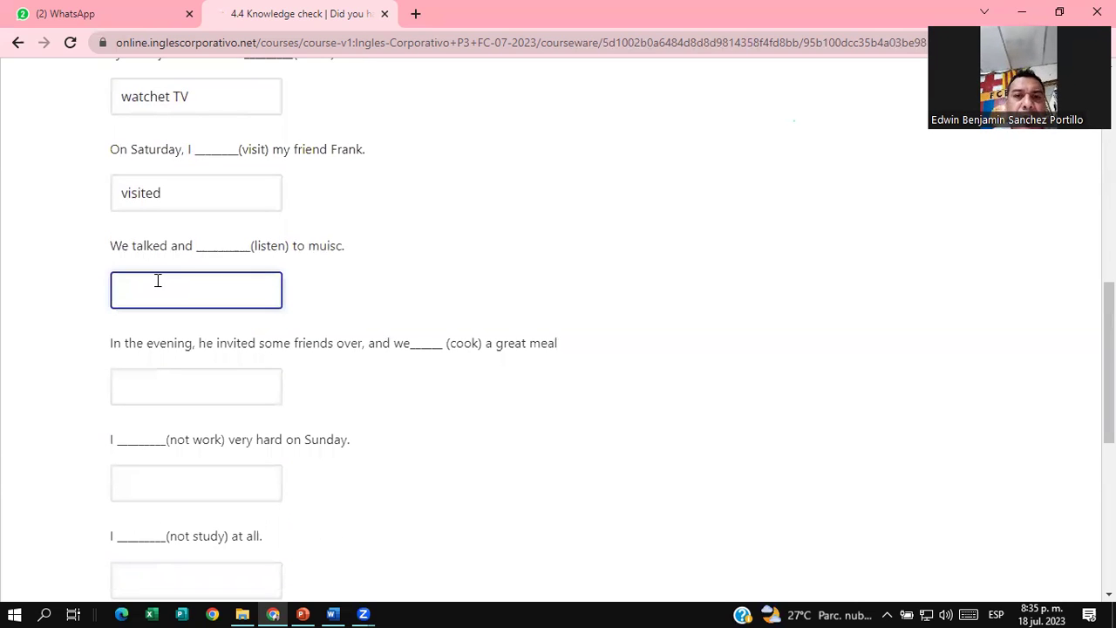
text(listened)
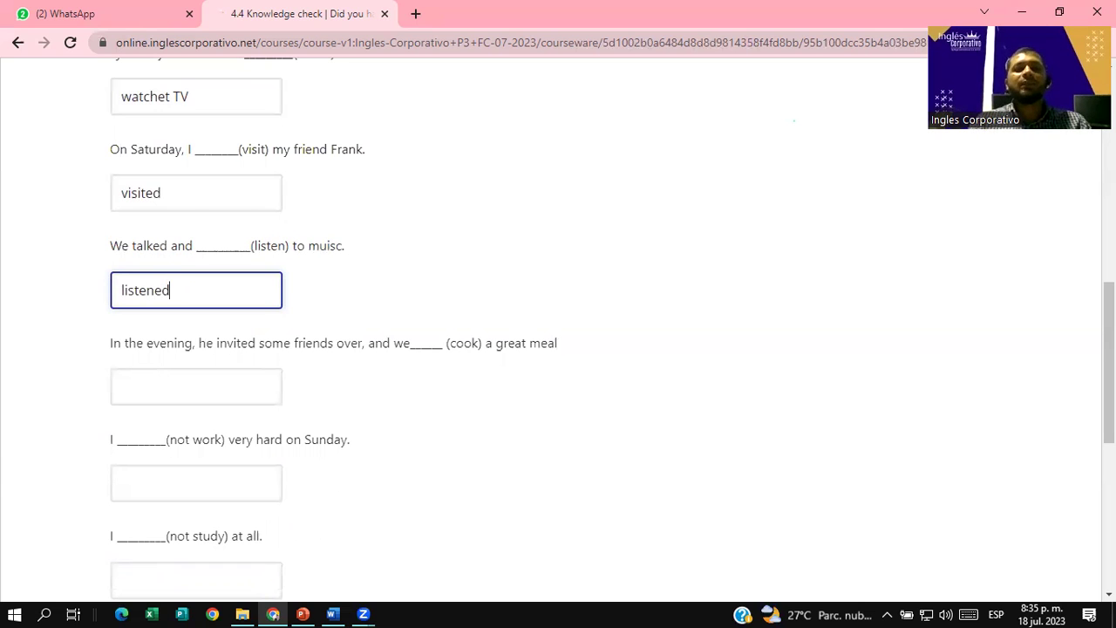
Step: Enter "cooked" as the past form for the (cook) blank about the great meal
scroll(522, 348, down, 1)
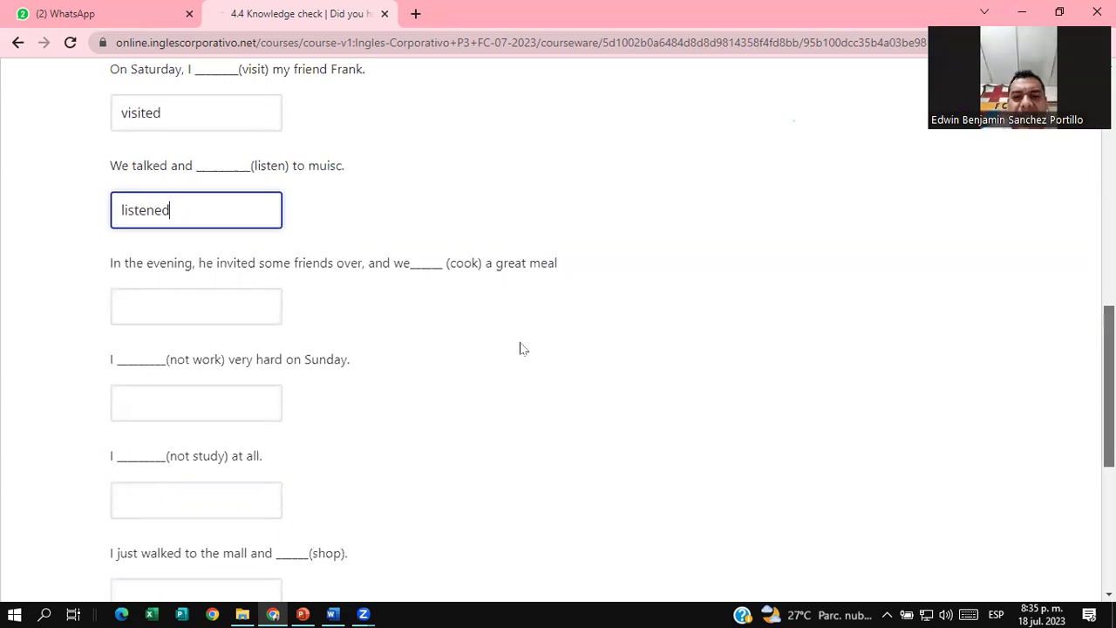
scroll(153, 267, down, 1)
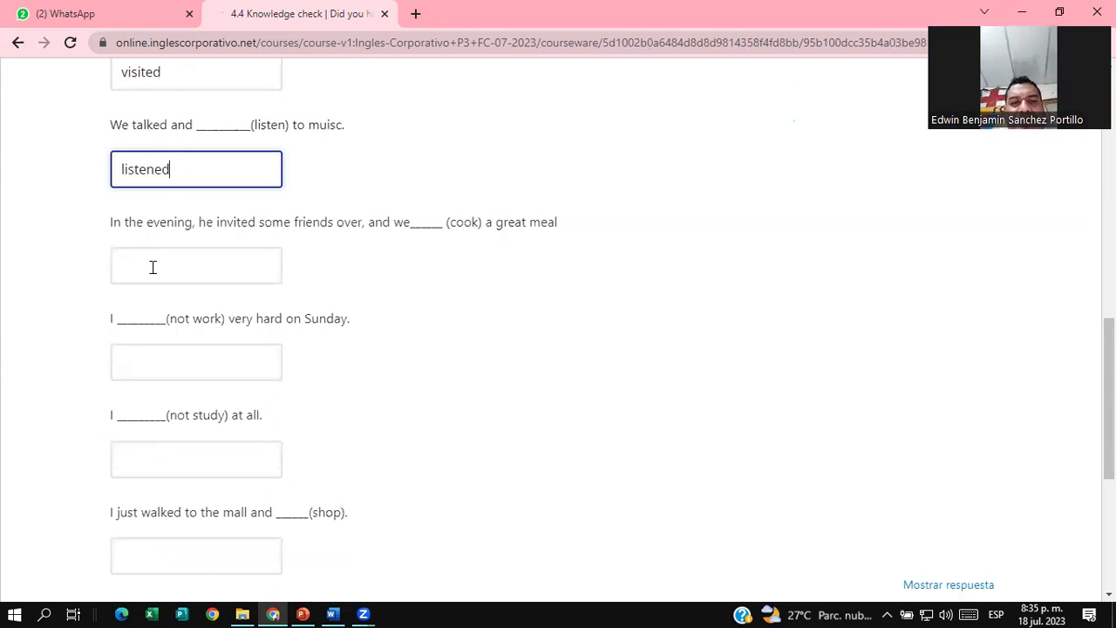
click(153, 267)
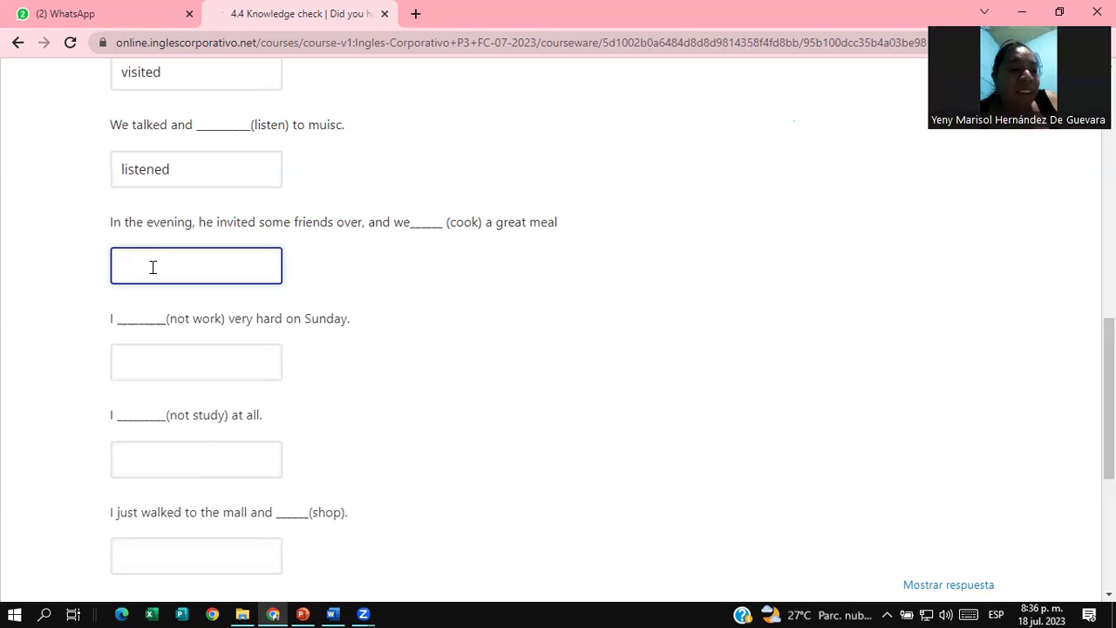
text(coked)
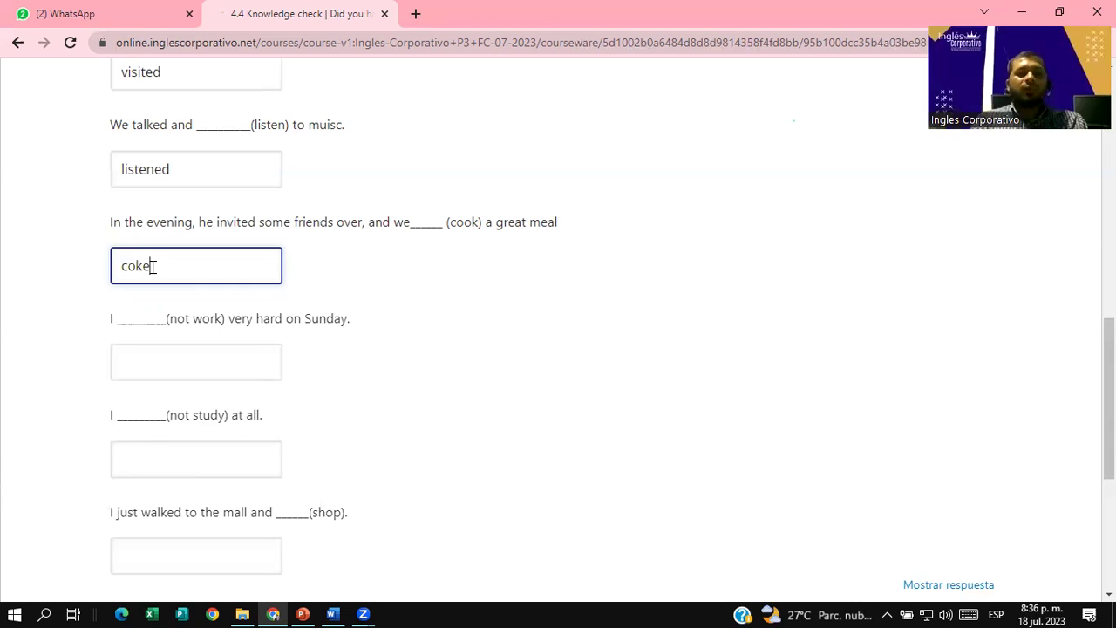
key(BackSpace)
key(BackSpace)
key(BackSpace)
text(oked)
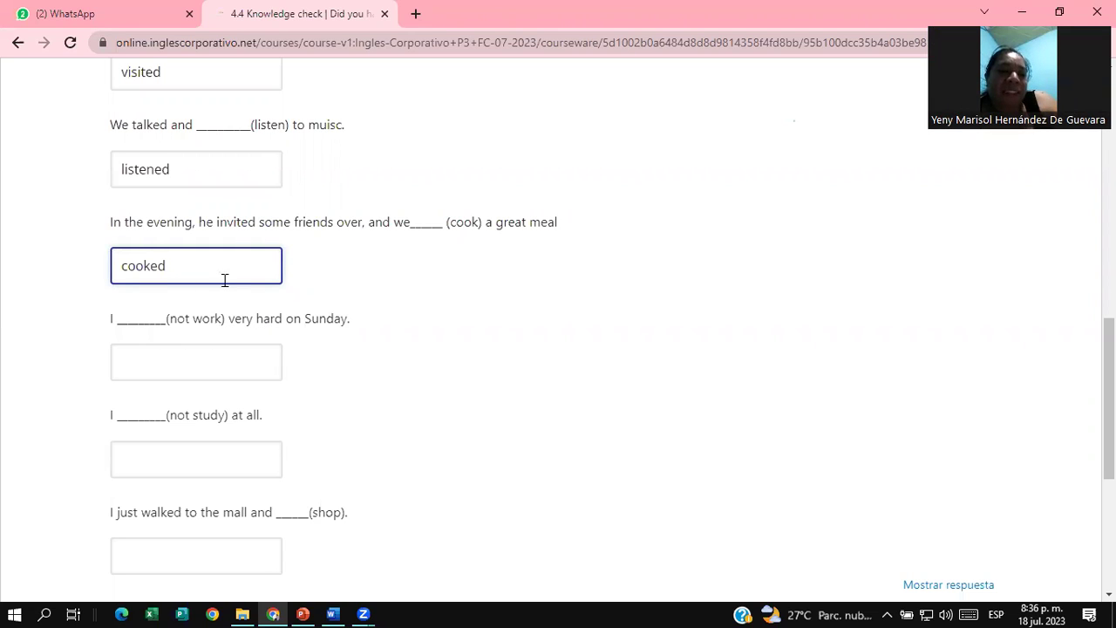
Step: Fill in the negative blanks with "did not work" for (not work) and "did not study" for (not study)
click(174, 349)
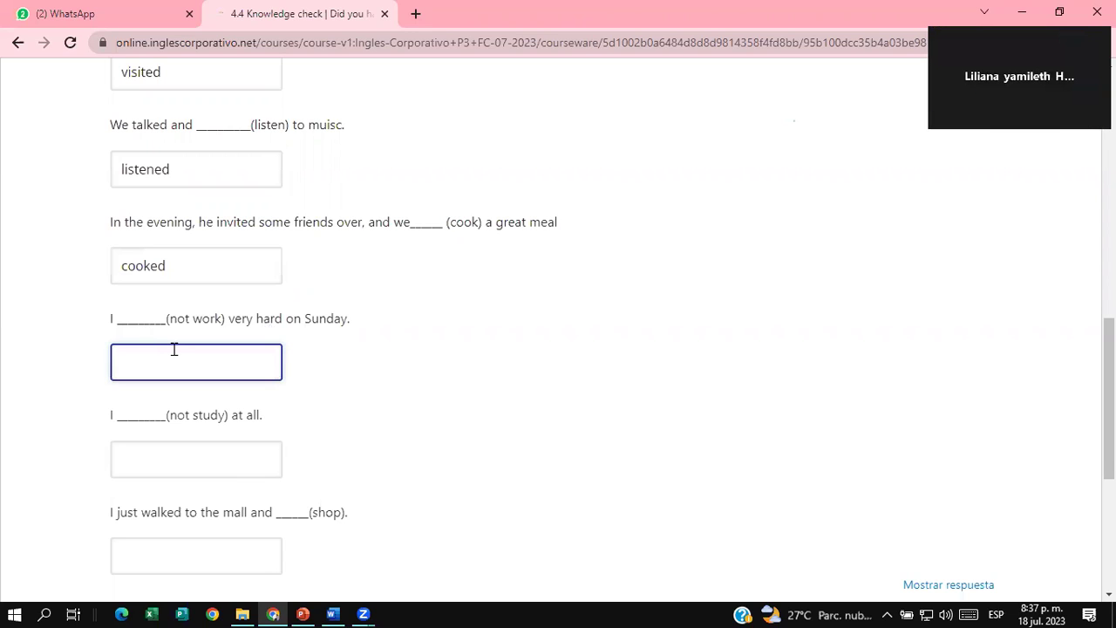
text(did n)
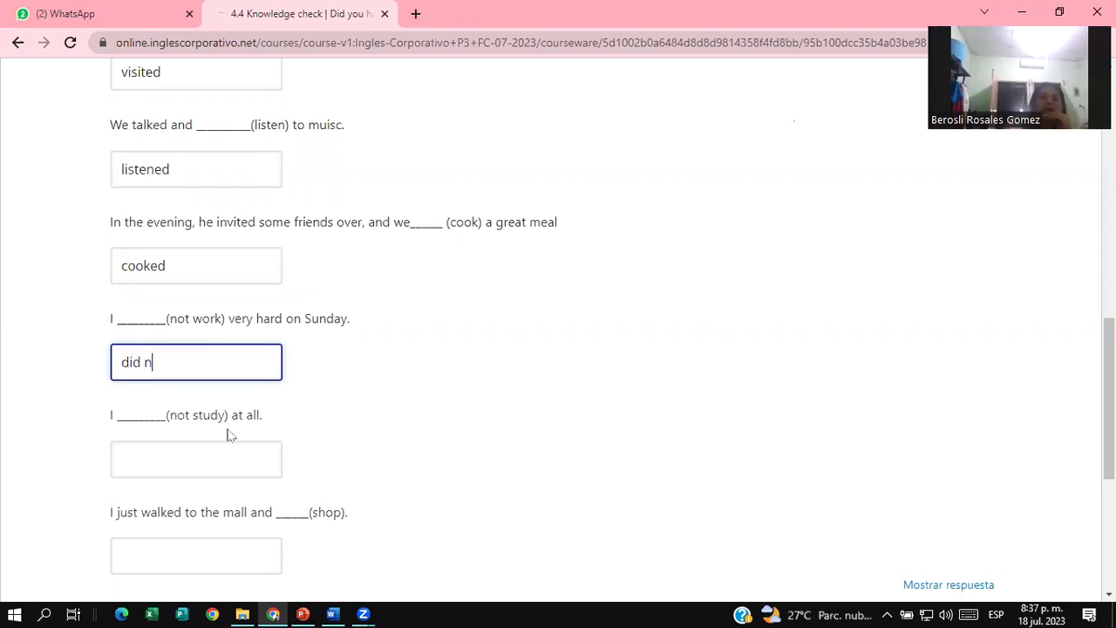
text(ot work)
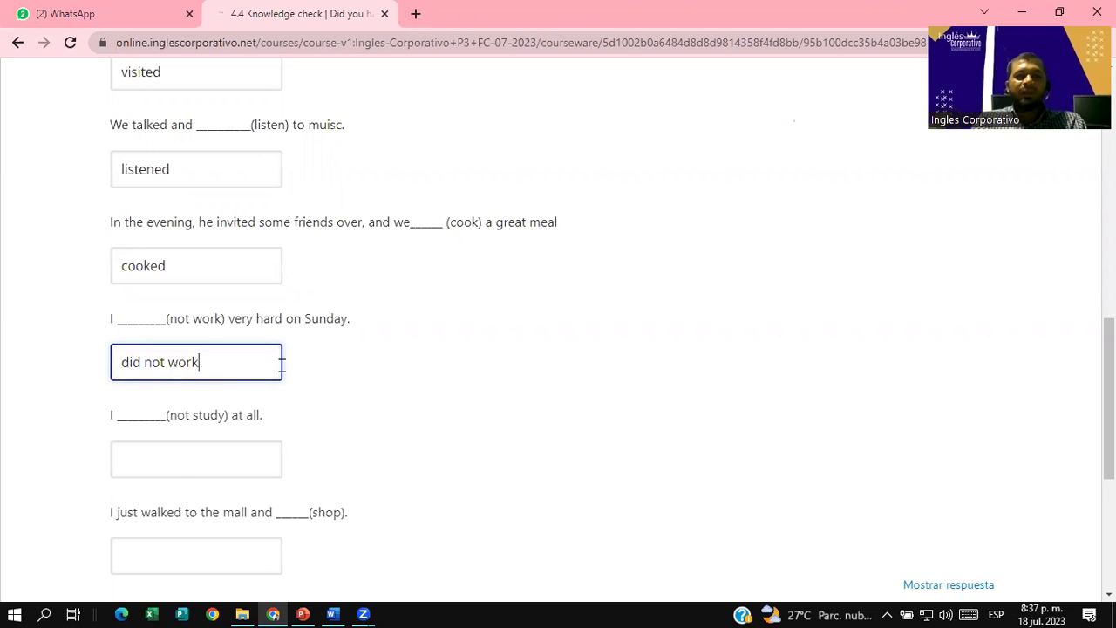
click(182, 468)
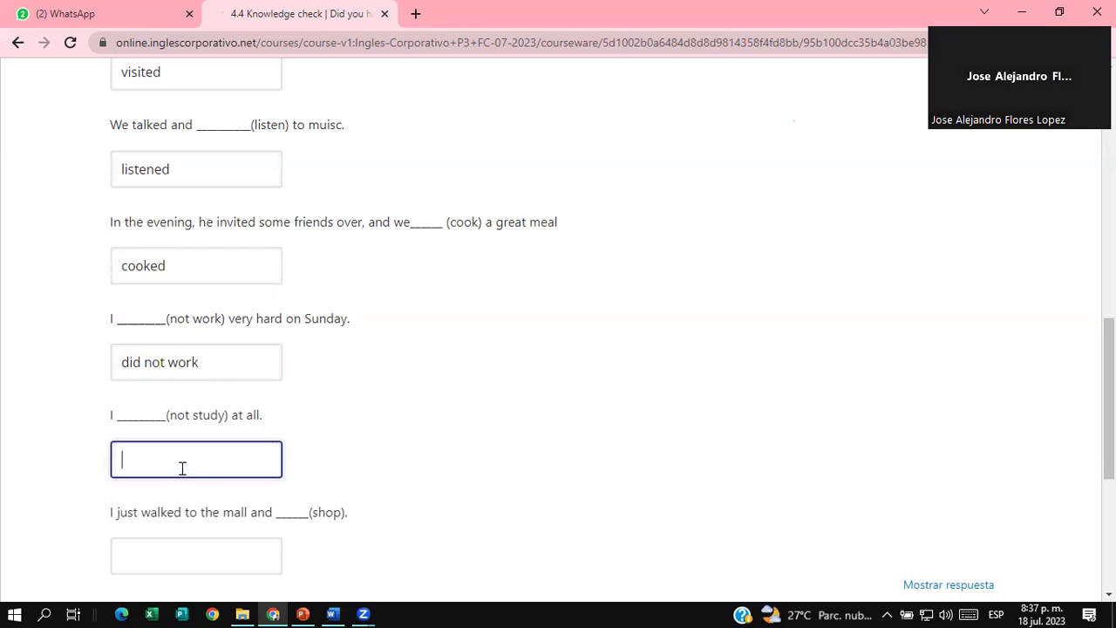
text(did not st)
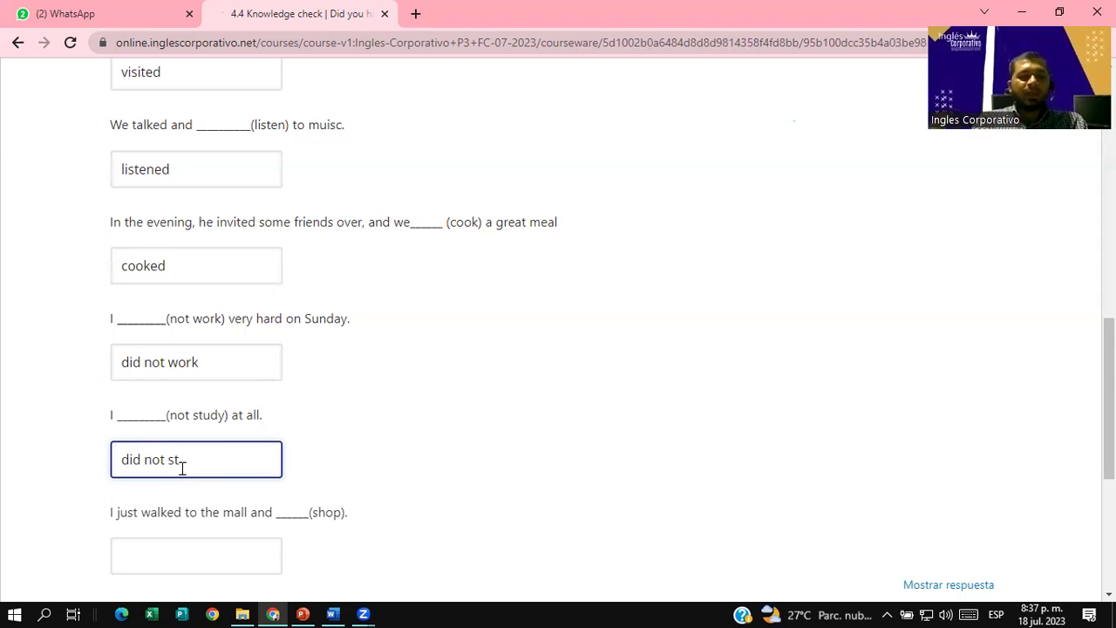
text(udy)
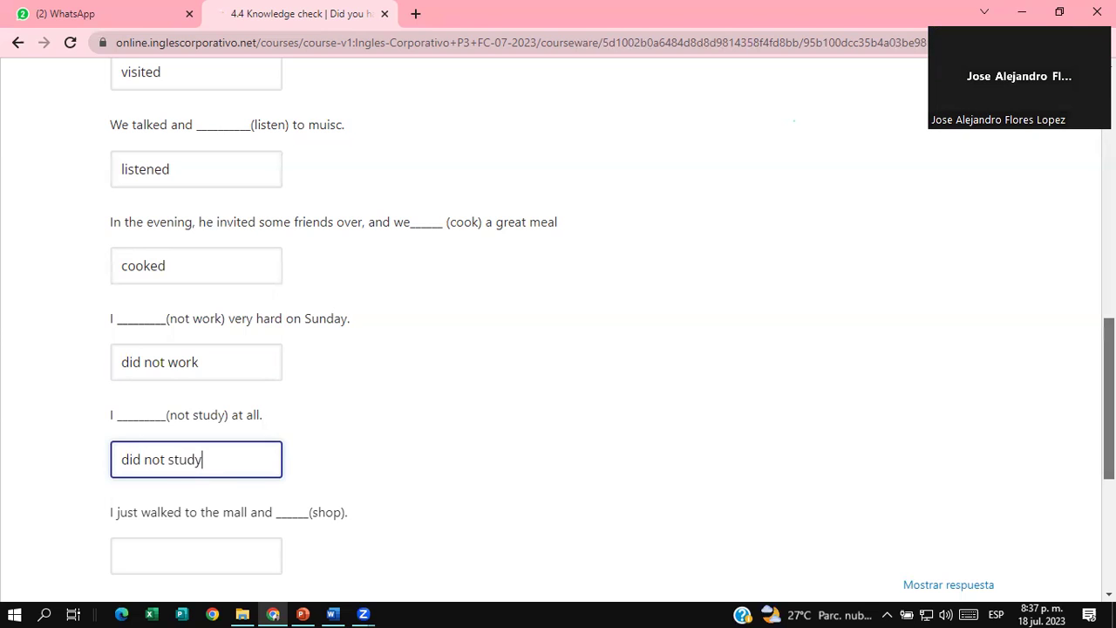
Step: Complete the final sentence about the mall with "shopped" for the (shop) blank
scroll(666, 334, down, 2)
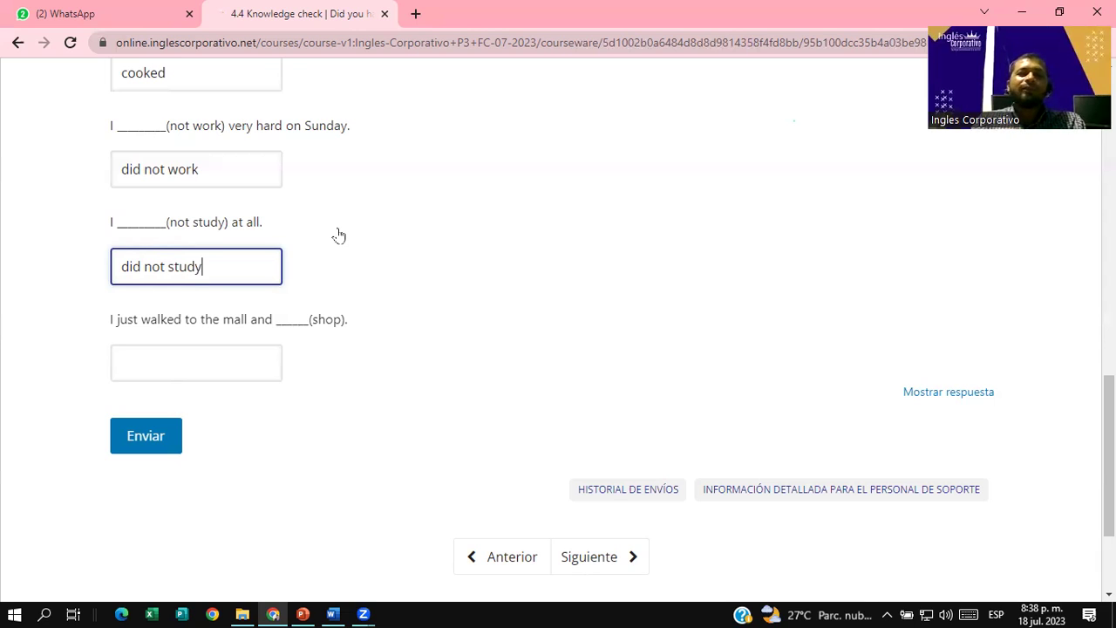
click(211, 356)
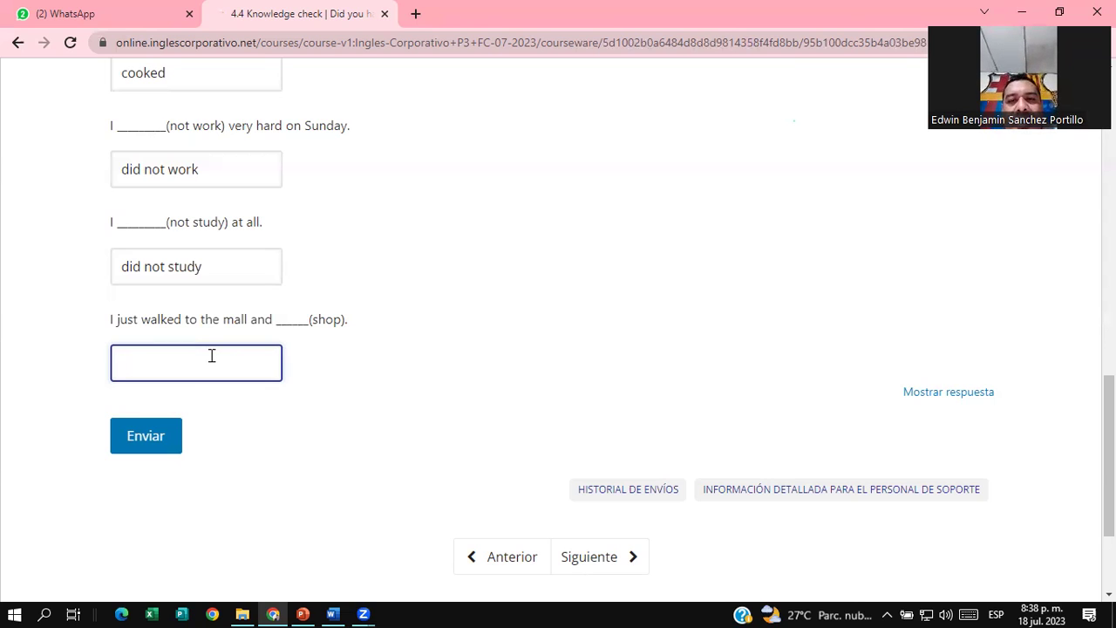
text(shopp)
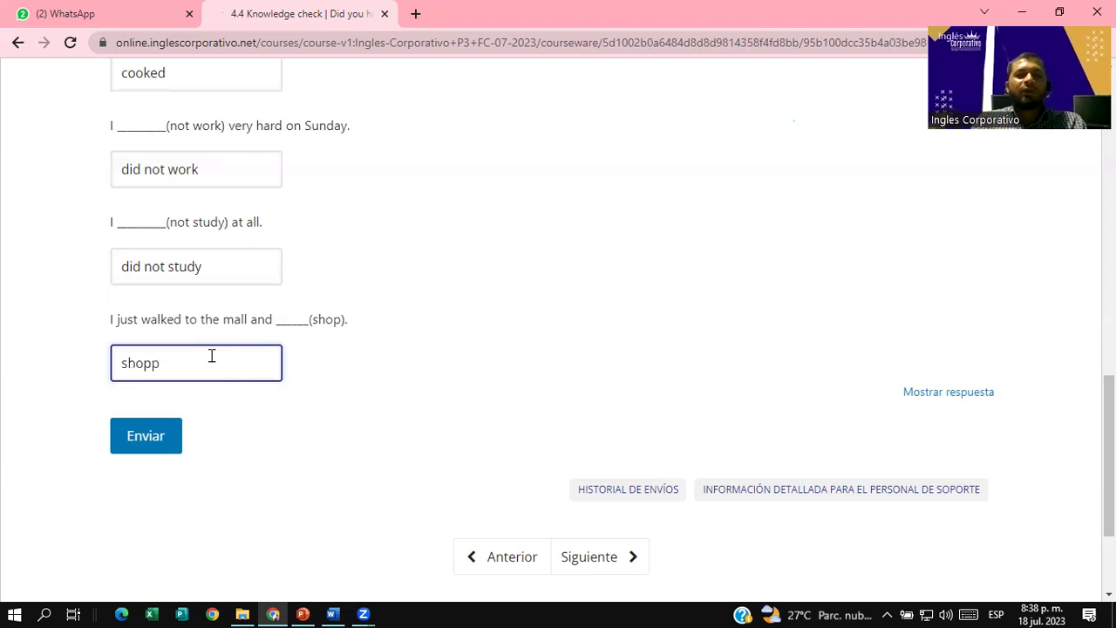
text(ed)
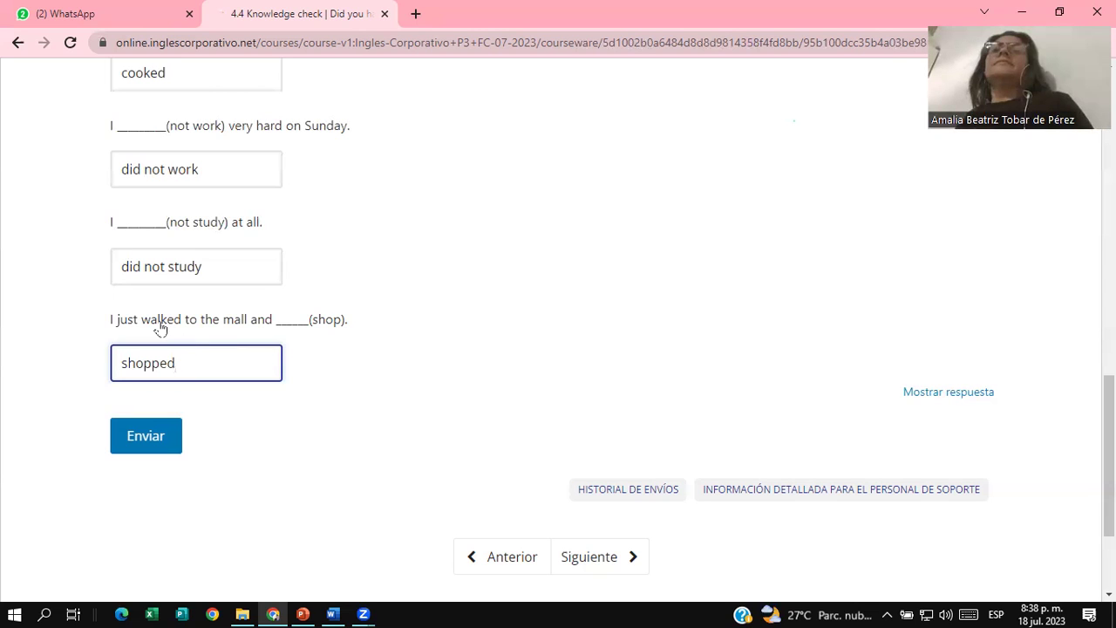
click(179, 330)
double_click(179, 321)
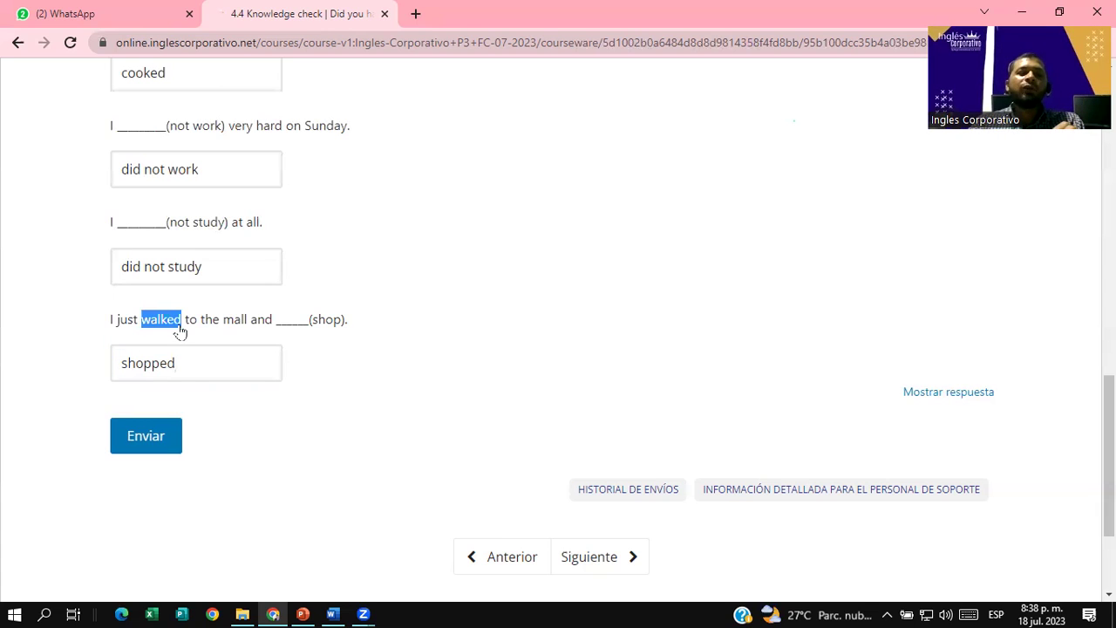
click(218, 367)
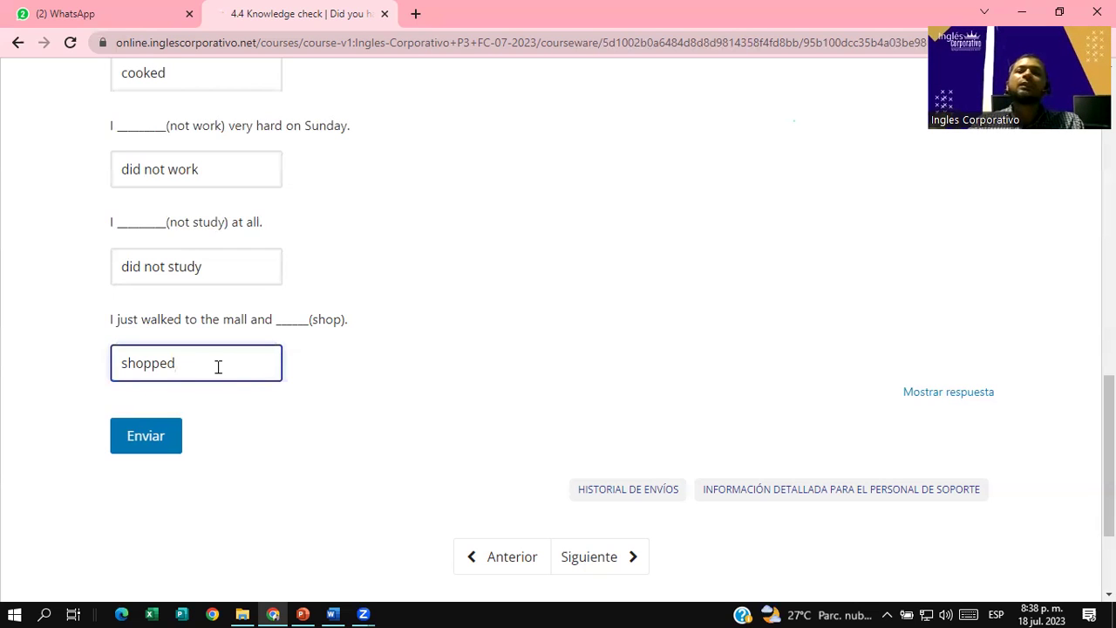
click(167, 436)
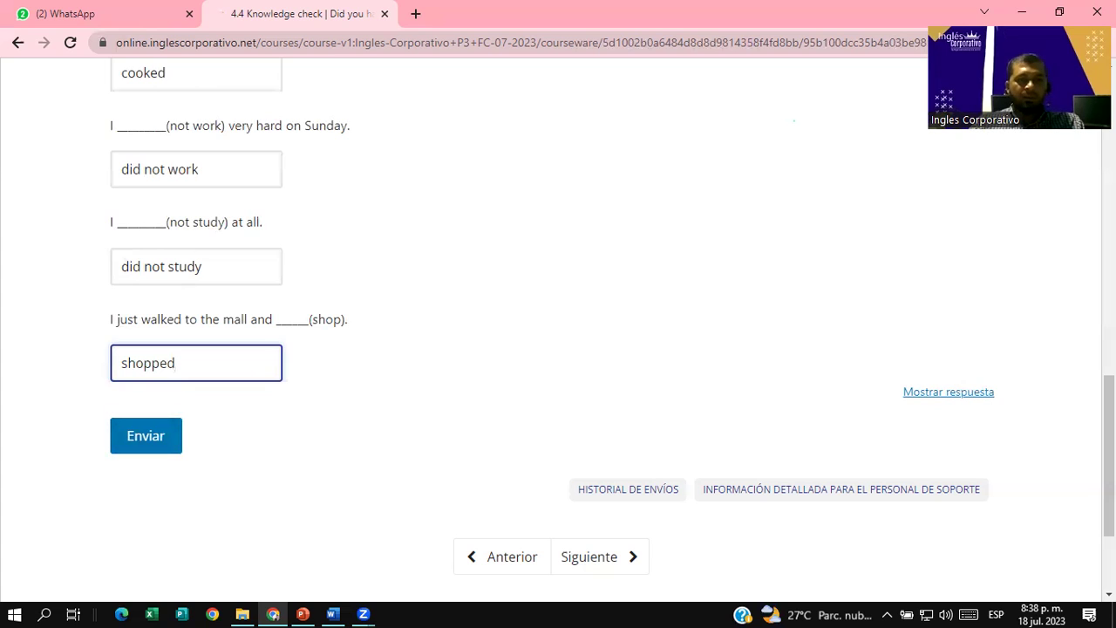
Step: Correct the answer for the (watch) blank so that it contains only "watched", without the extra "TV"
scroll(1071, 205, up, 1)
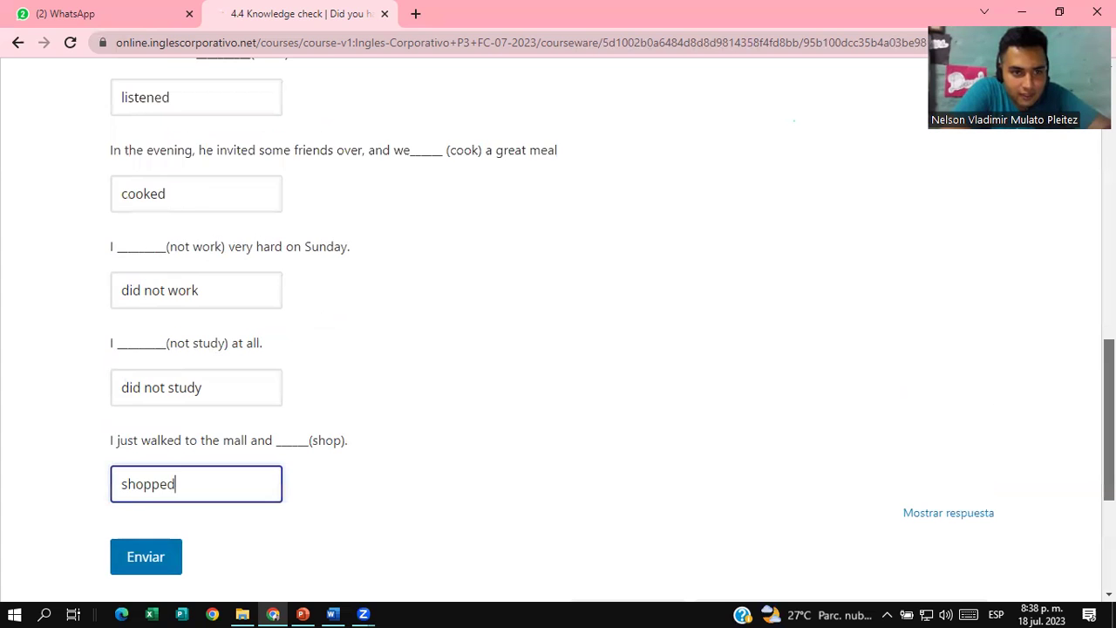
scroll(1071, 206, up, 4)
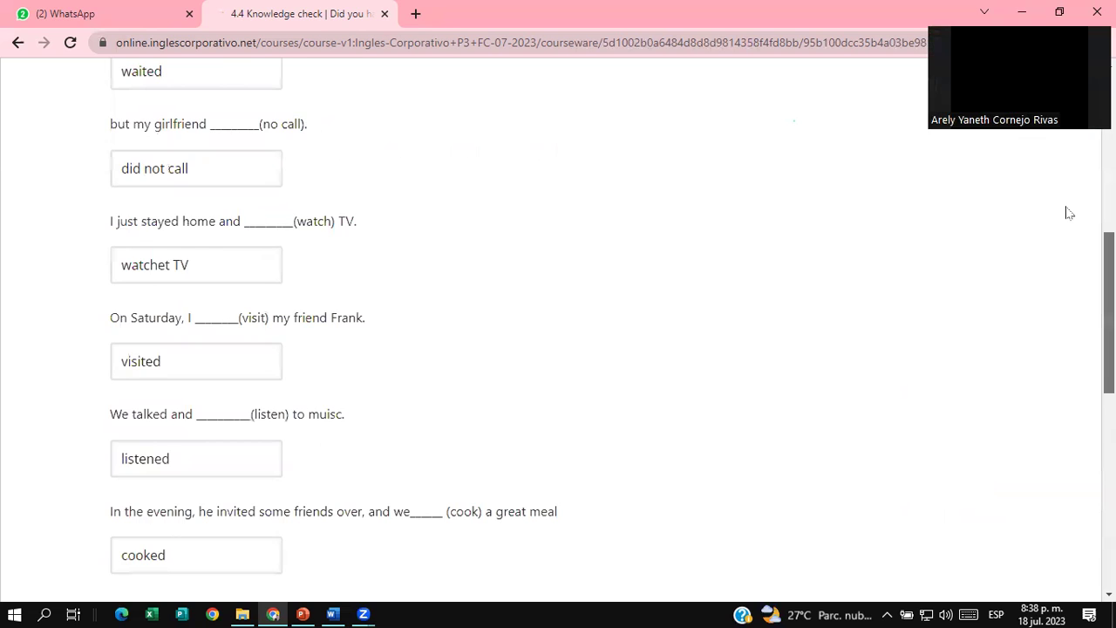
scroll(1068, 212, up, 2)
scroll(1071, 234, down, 1)
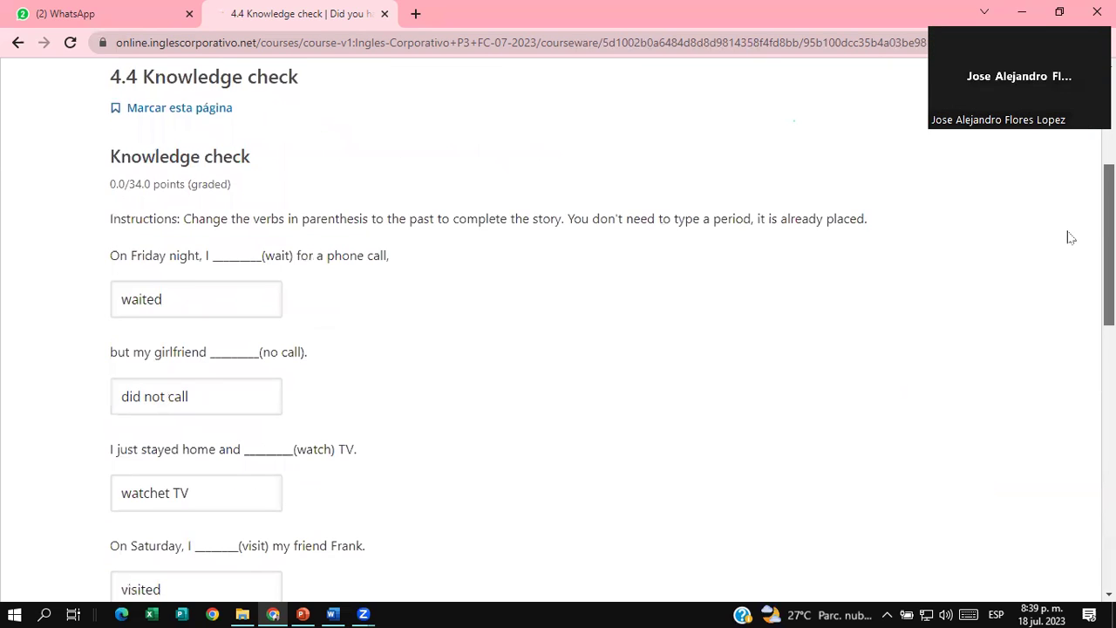
scroll(1071, 237, down, 2)
scroll(456, 319, down, 1)
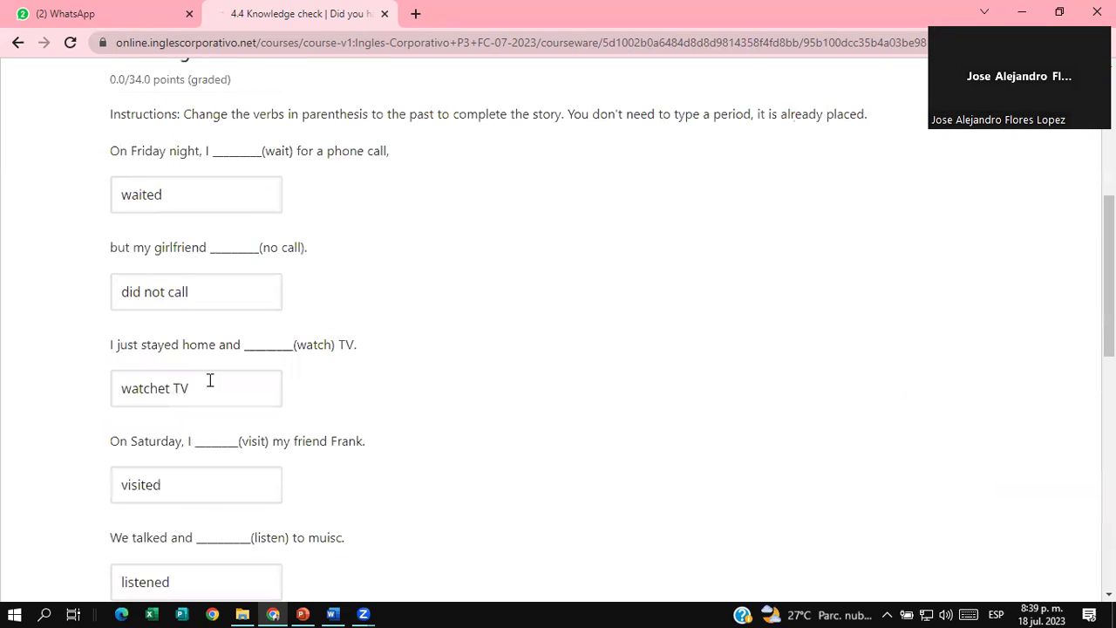
click(177, 389)
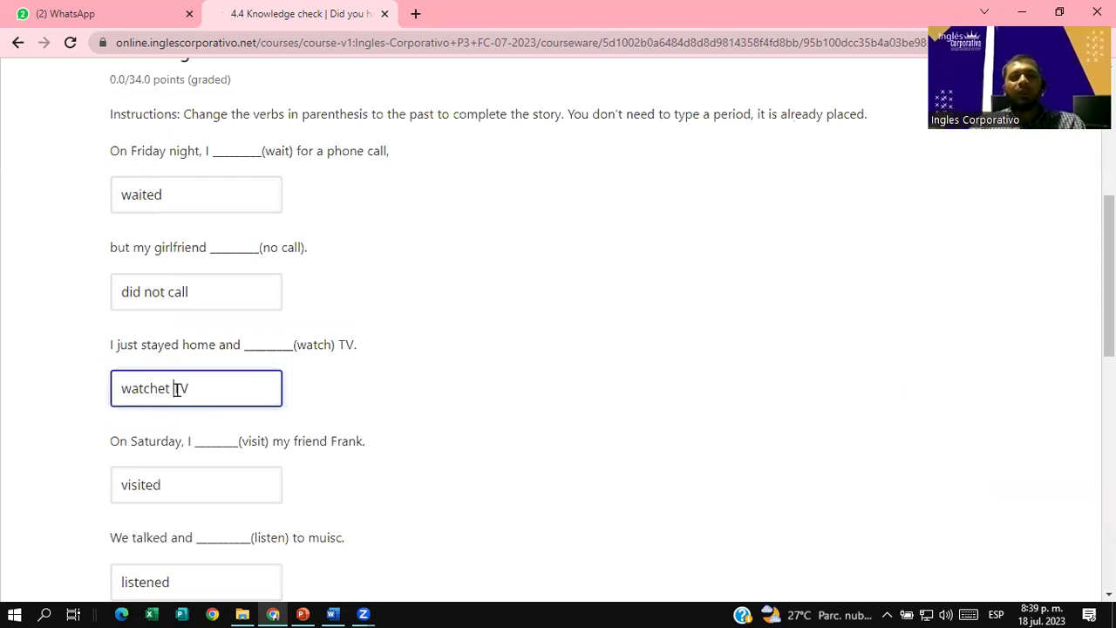
key(BackSpace)
key(BackSpace)
key(BackSpace)
text(ed)
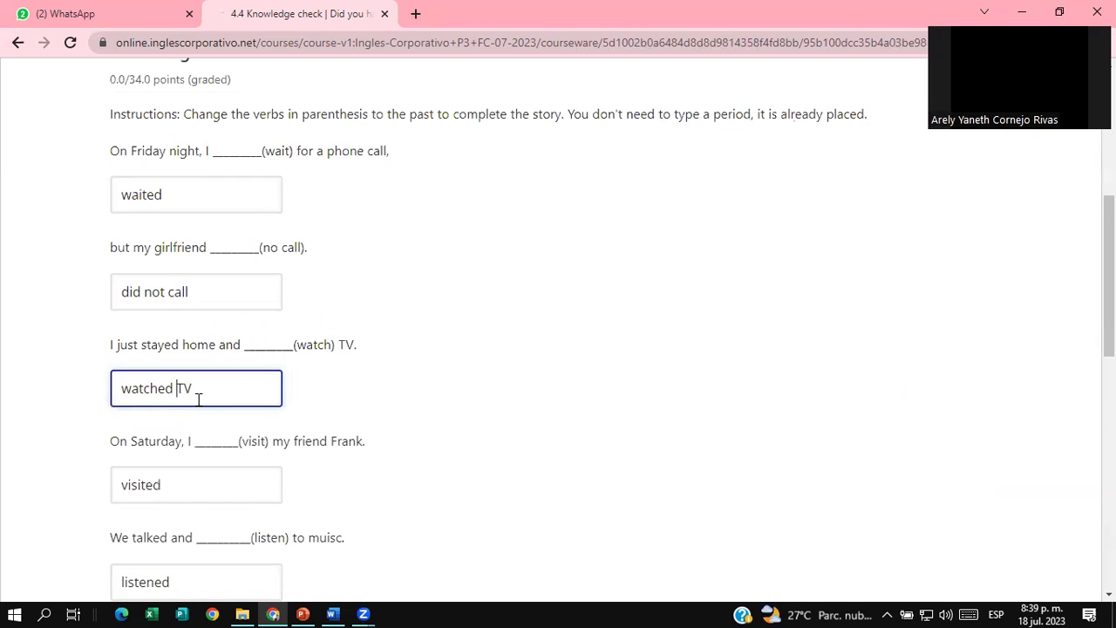
key(Delete)
key(Delete)
key(BackSpace)
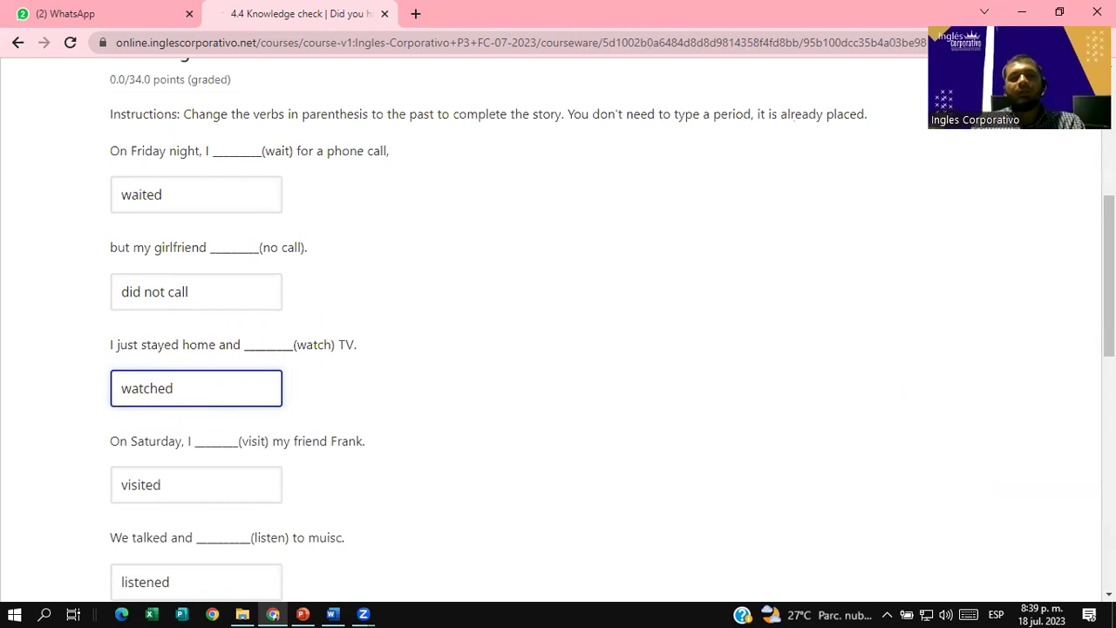
Step: Submit the completed answers of the 4.4 Knowledge check for grading
scroll(166, 361, down, 6)
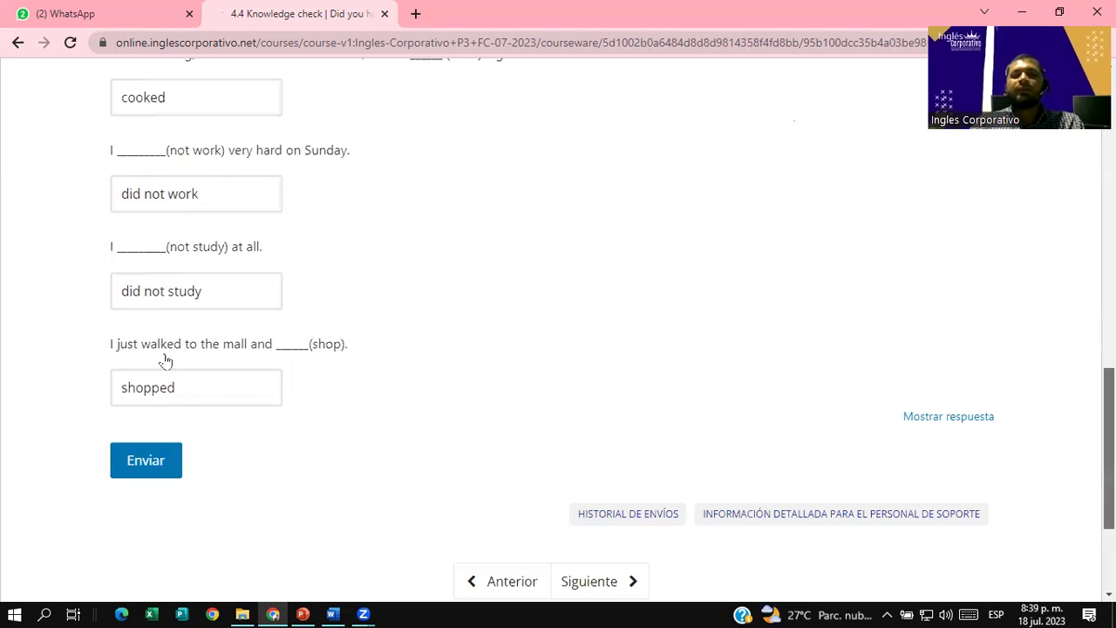
scroll(166, 361, down, 2)
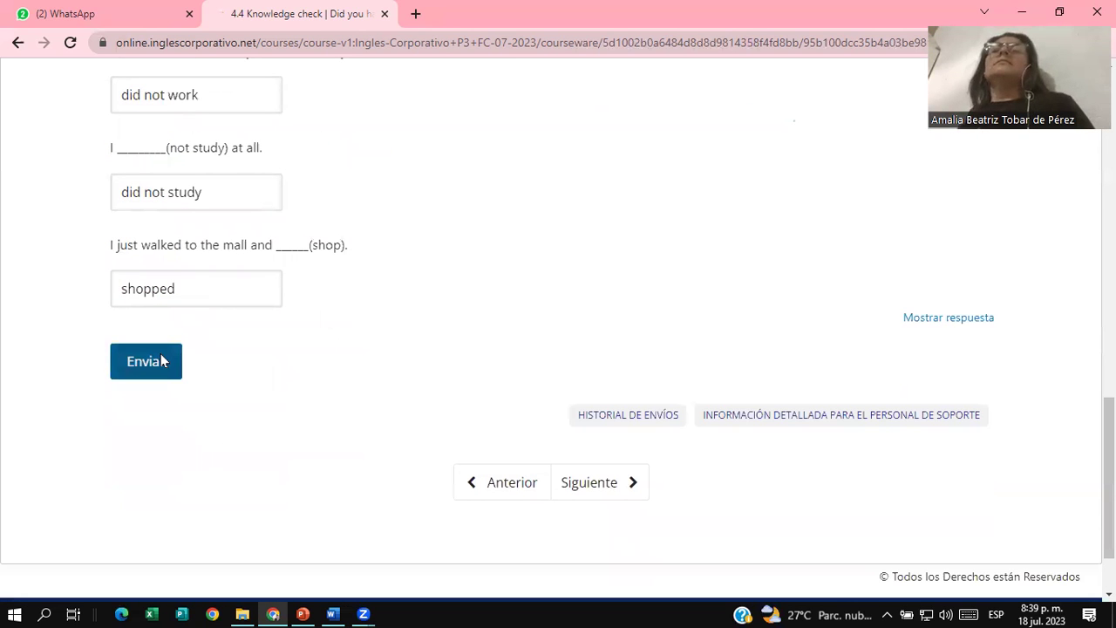
click(163, 362)
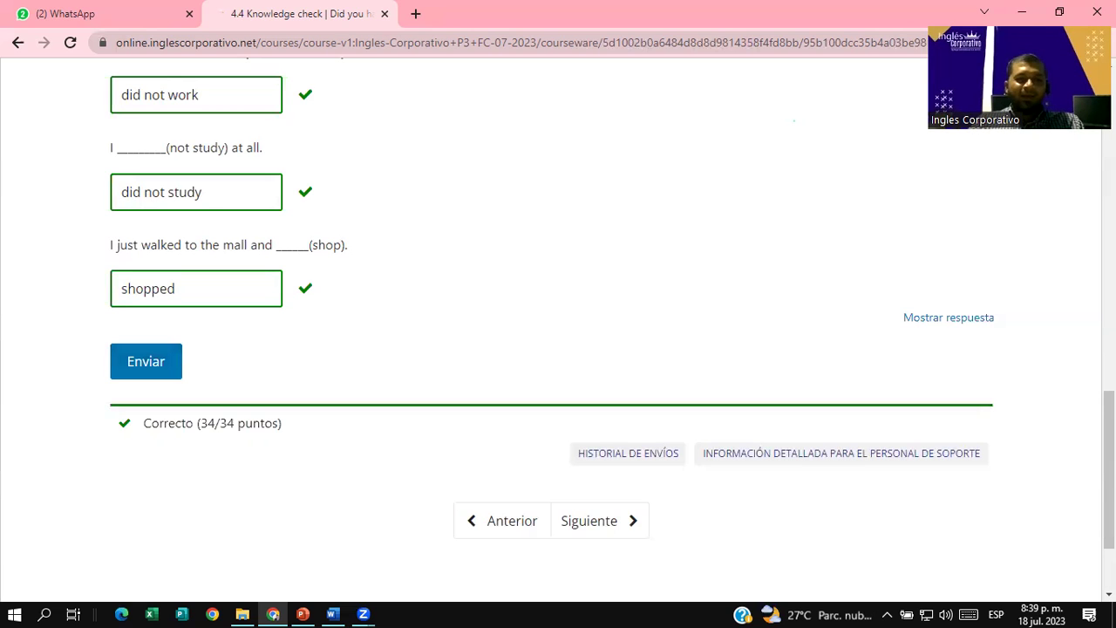
Step: Review the graded answers of the Knowledge check and go on to the 4.5 Lesson objective page
scroll(558, 323, down, 3)
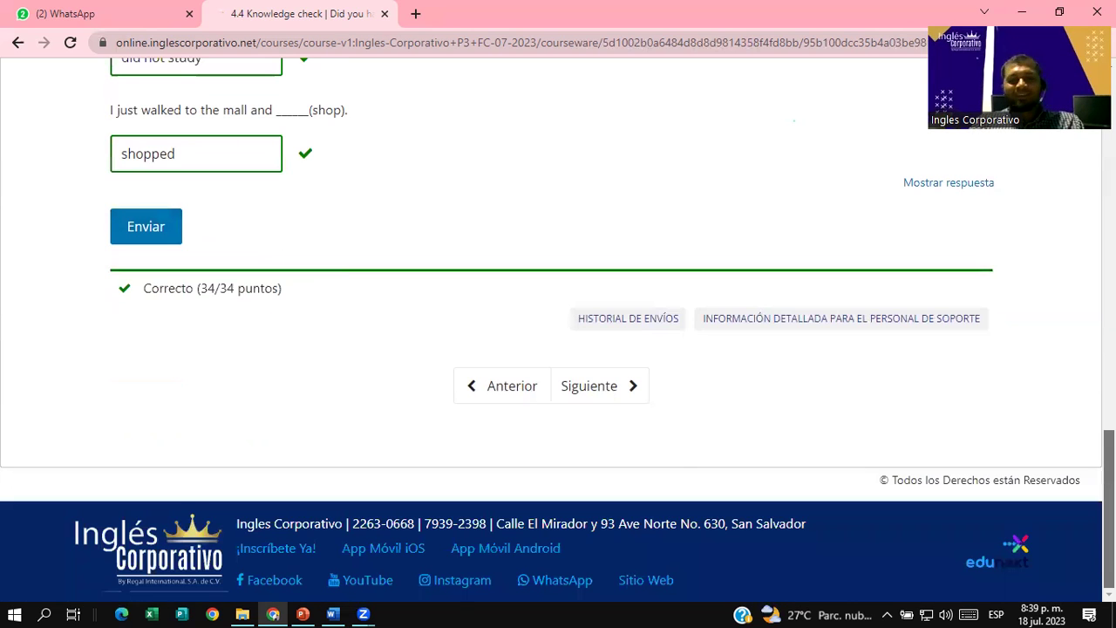
scroll(558, 323, up, 3)
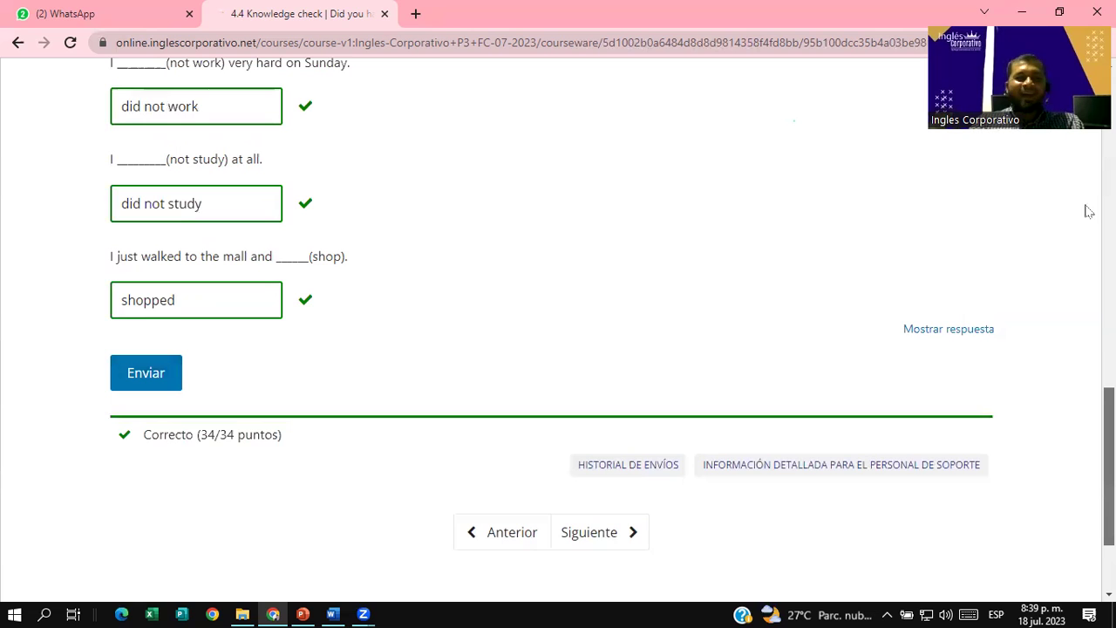
scroll(598, 172, up, 15)
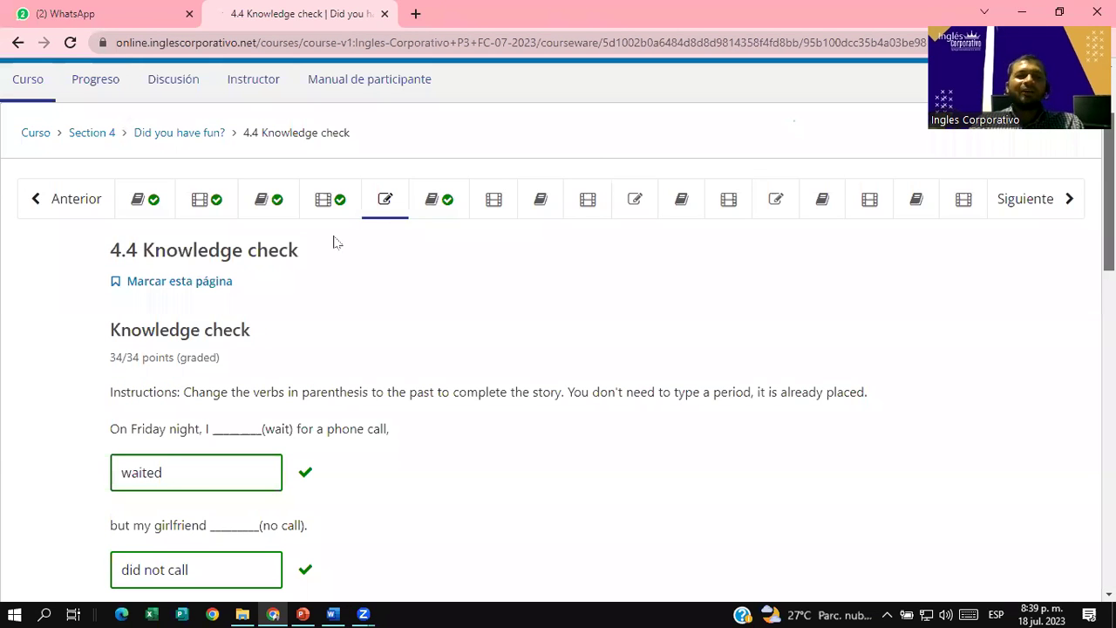
click(431, 217)
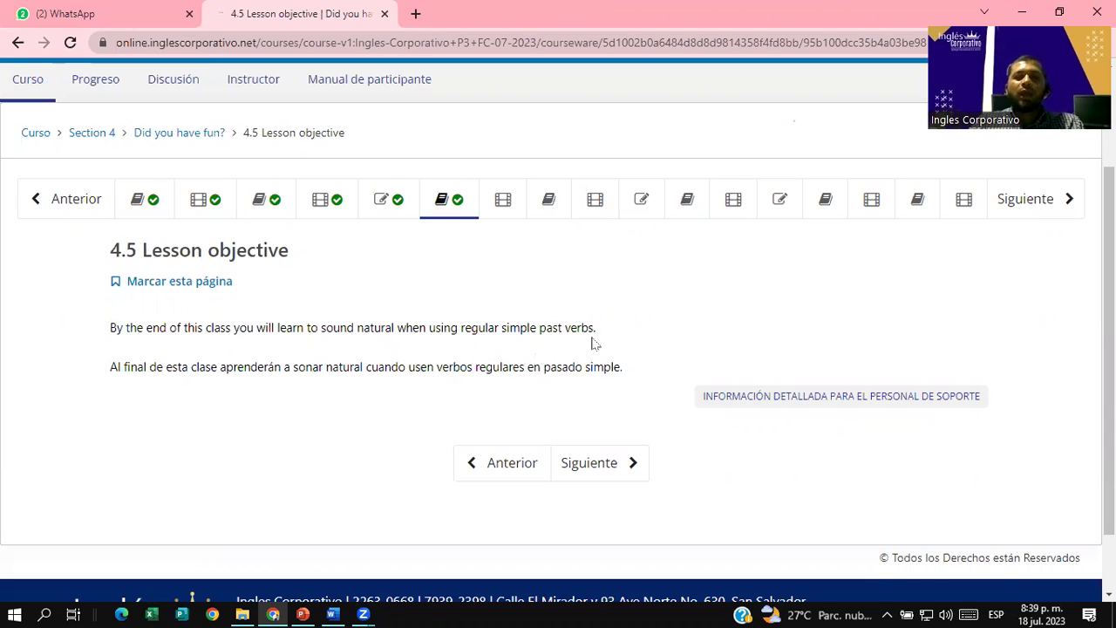
Step: Open the 4.6 Pronunciation: Simple past "ed" ending lesson and show its video in full screen
click(503, 199)
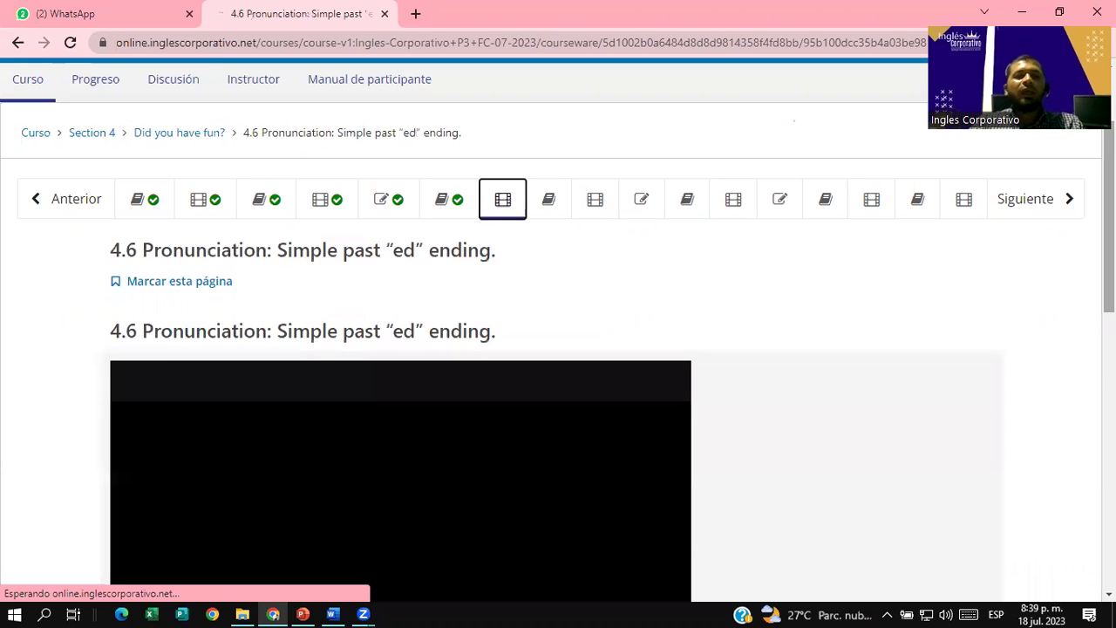
scroll(558, 349, down, 2)
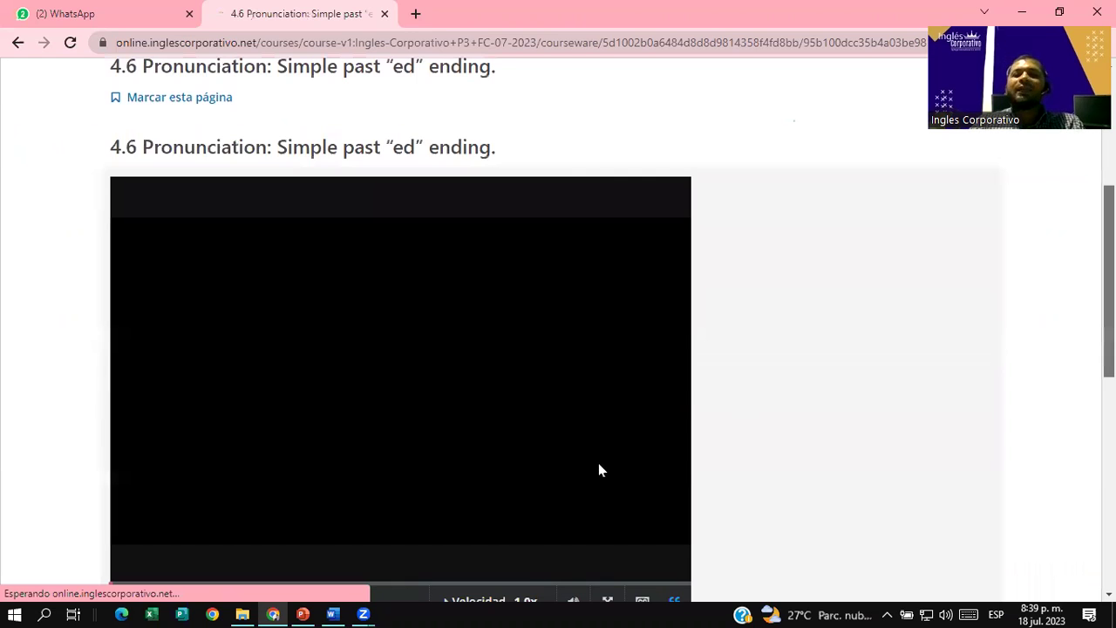
scroll(599, 463, down, 2)
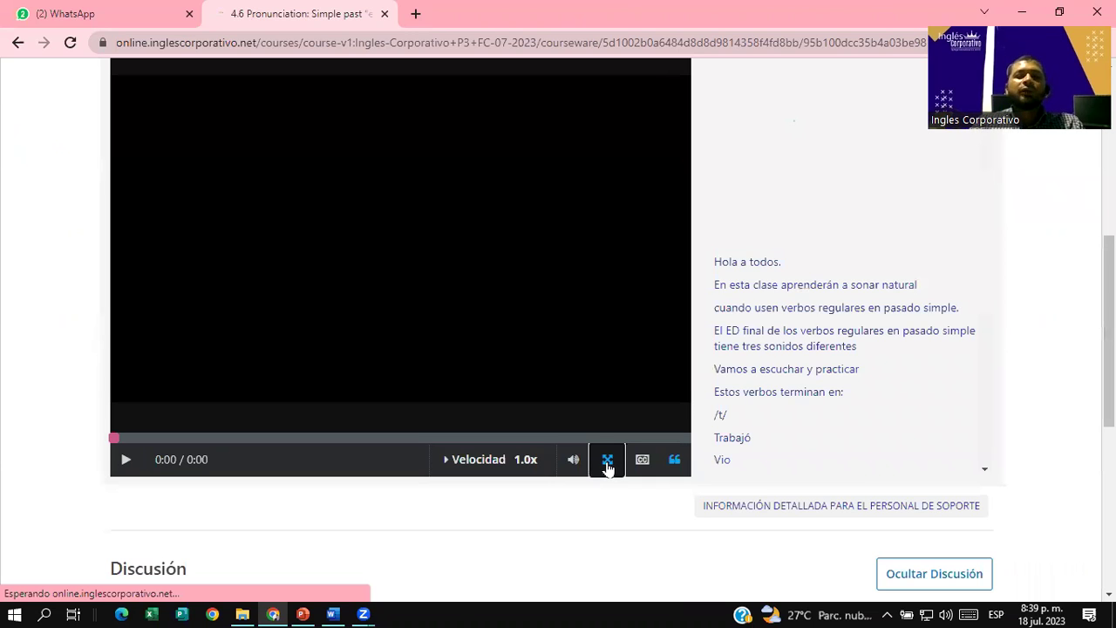
click(608, 460)
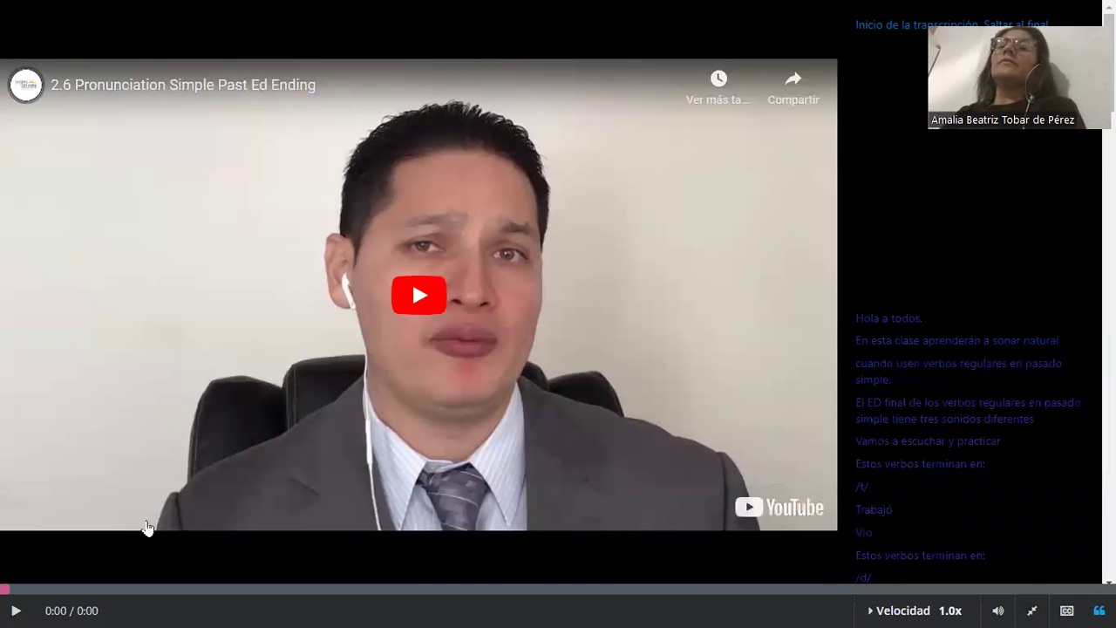
Step: Play the full-screen pronunciation video about the simple past "ed" ending
click(388, 472)
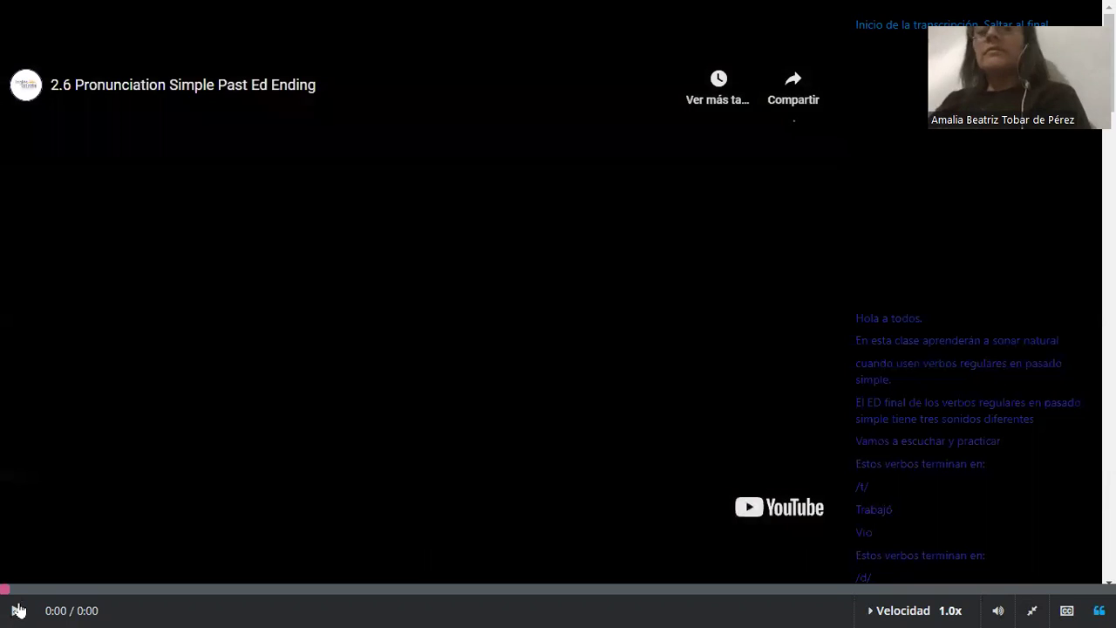
click(18, 610)
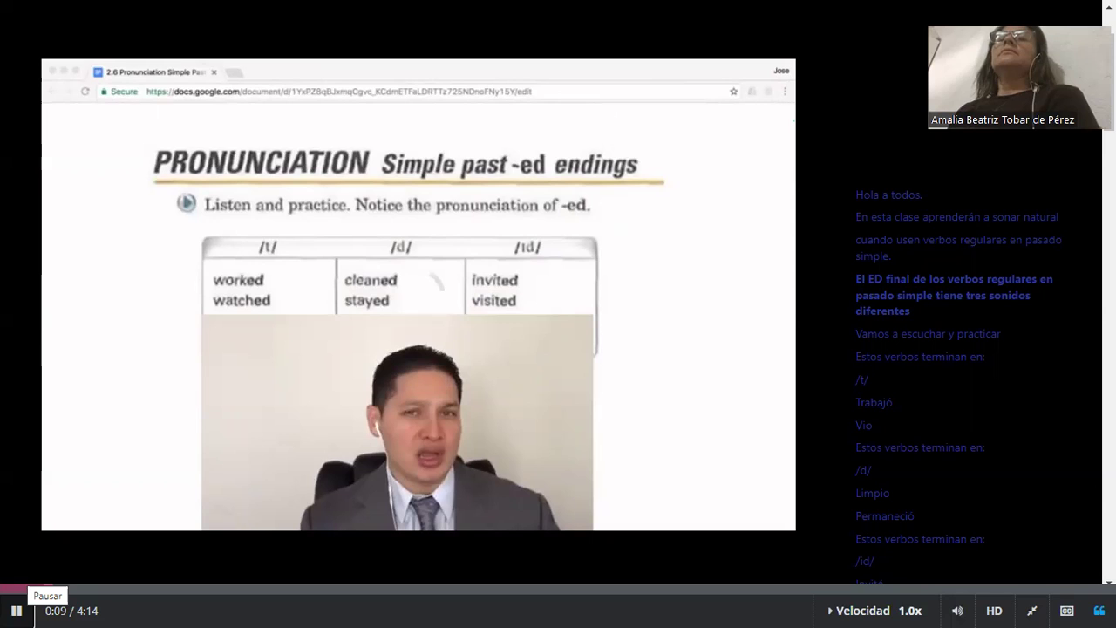
mouse_move(522, 353)
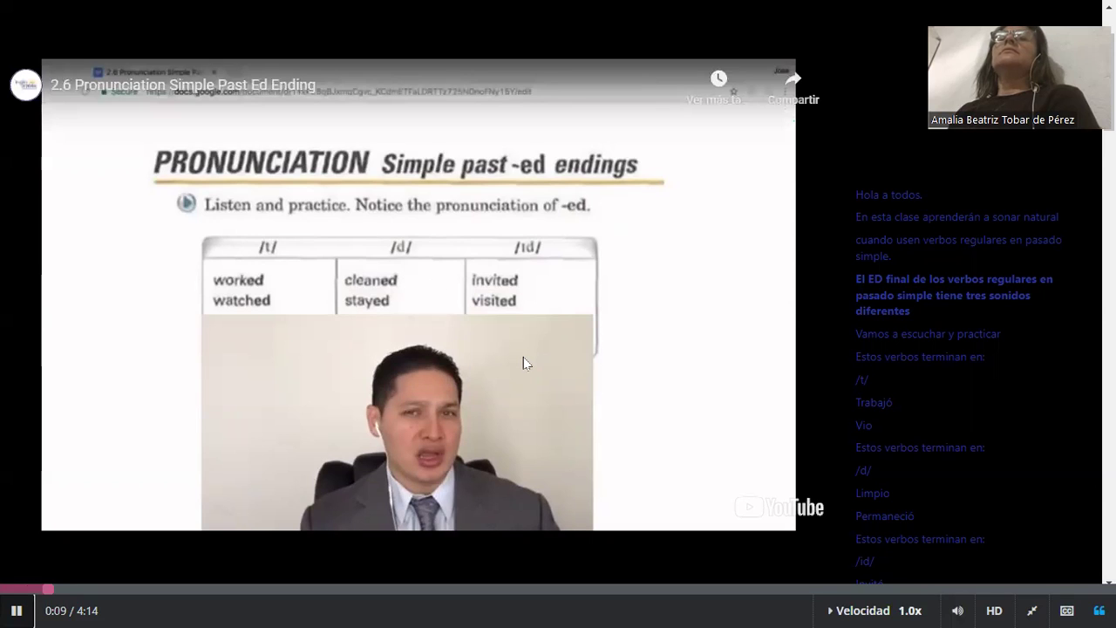